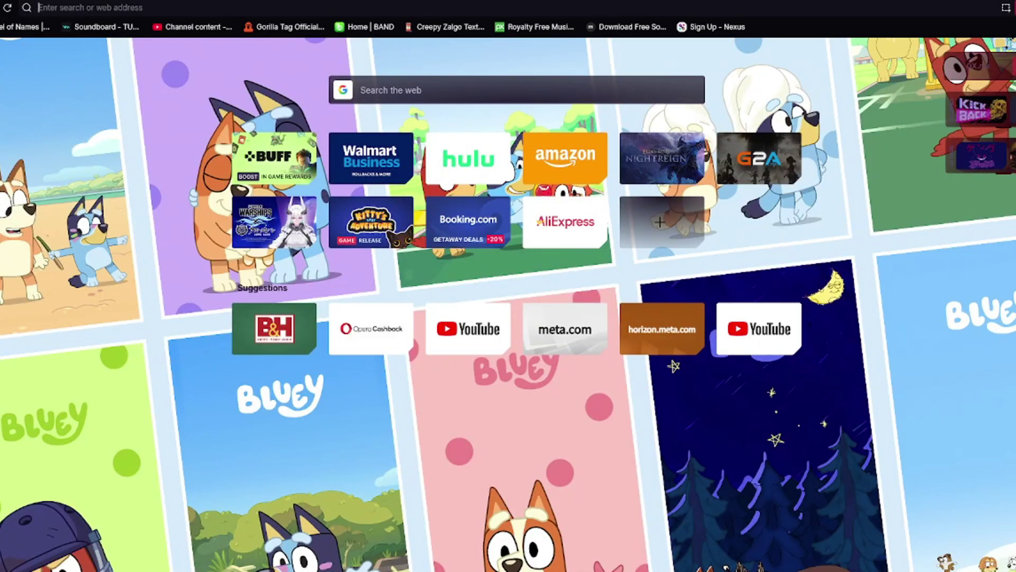
Load thunderstore.io, scroll through its All mods listing, then minimize the browser to the desktop
type("thun")
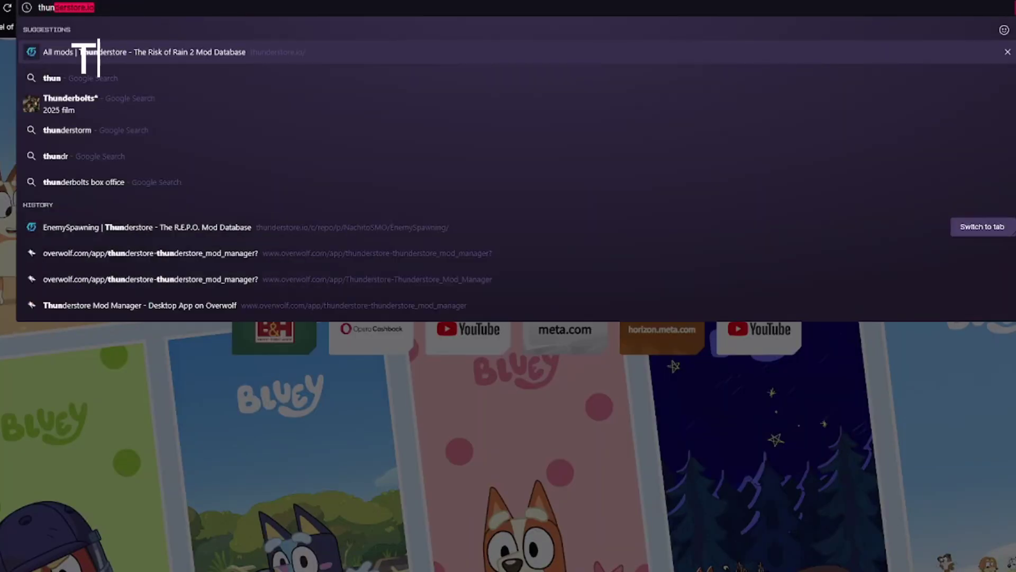
type("derstore.io")
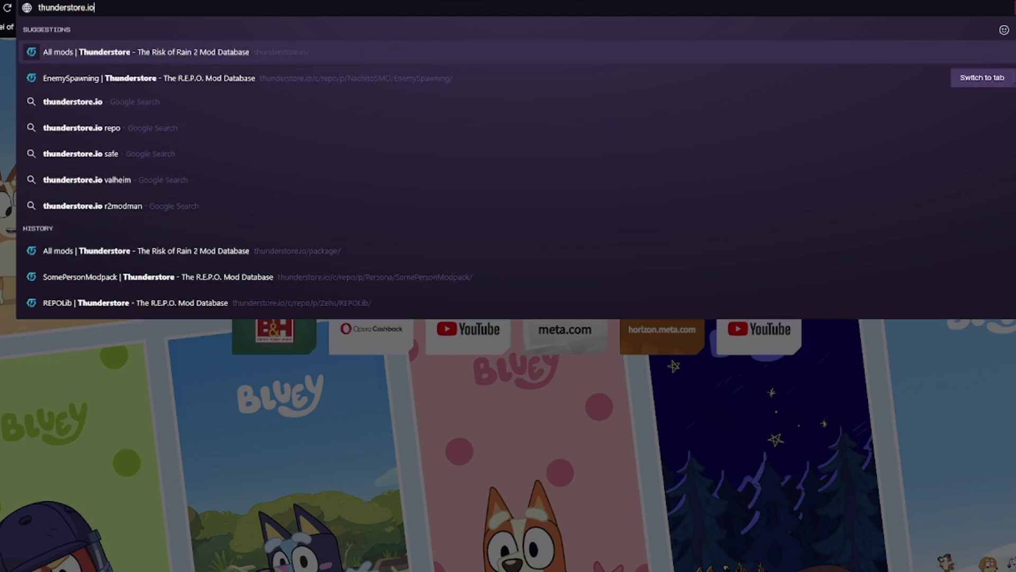
key("Return")
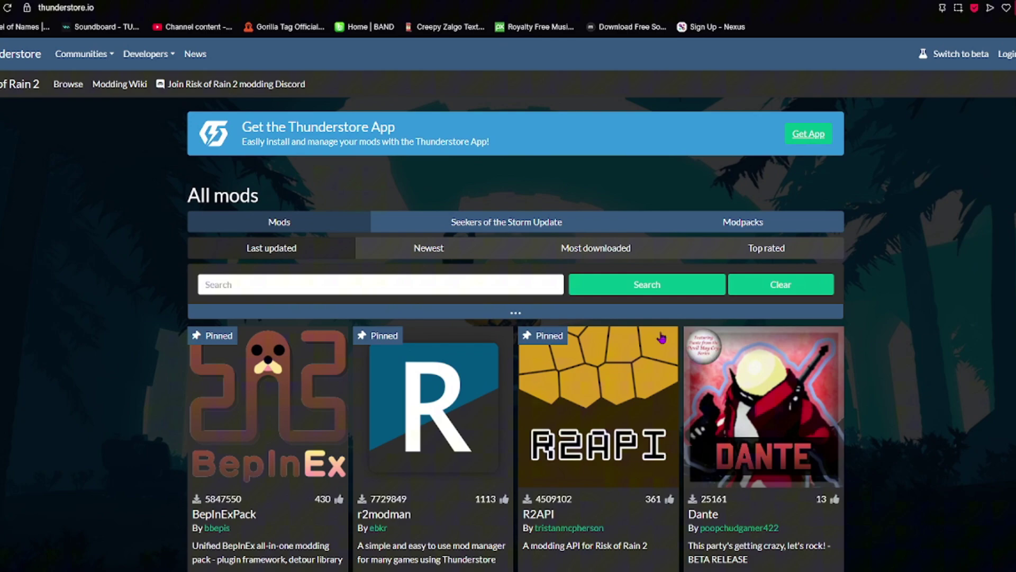
scroll(458, 332, "down", 3)
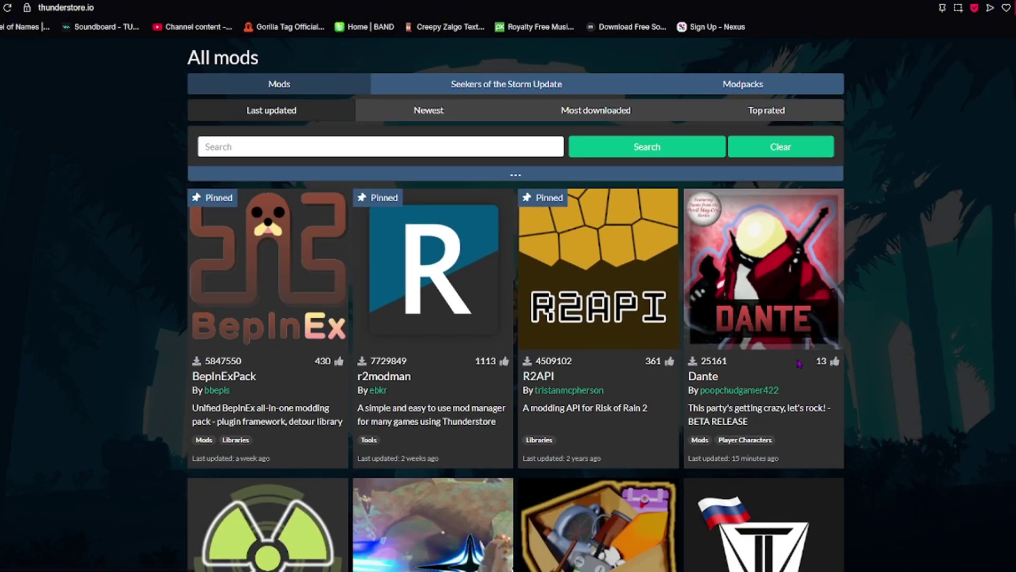
scroll(458, 332, "down", 5)
scroll(491, 354, "down", 5)
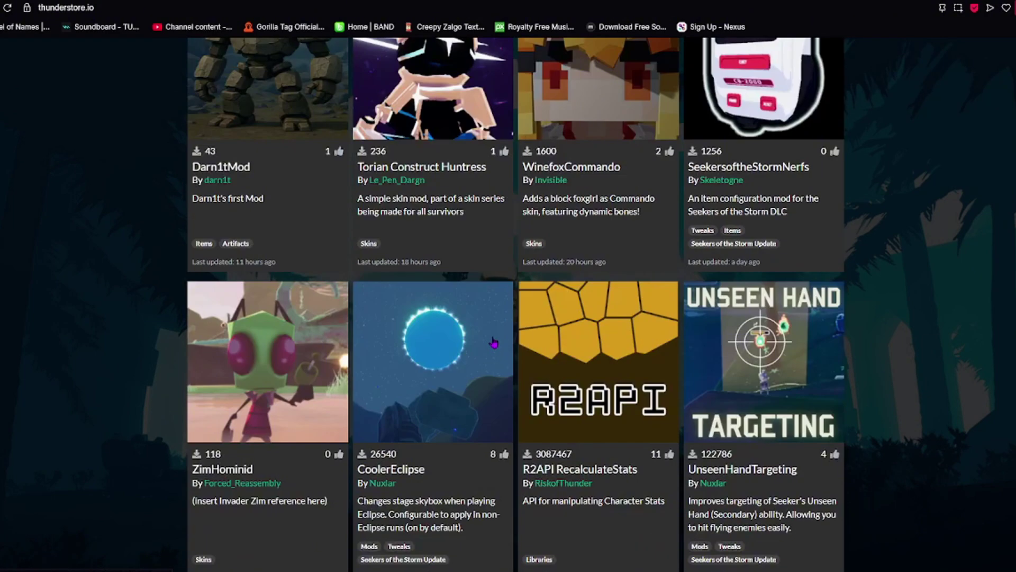
scroll(494, 341, "up", 10)
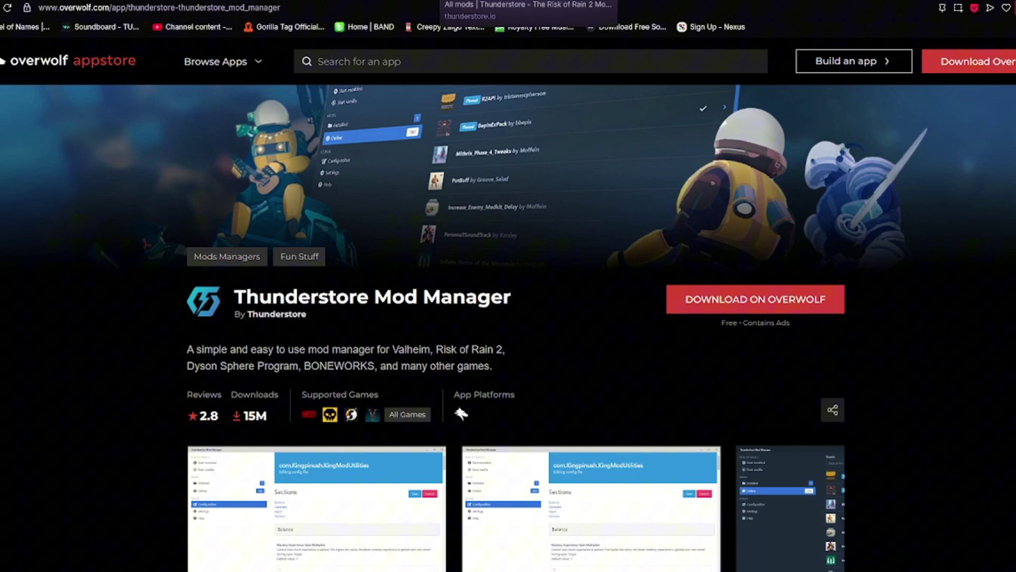
key("ctrl+Tab")
key("super+d")
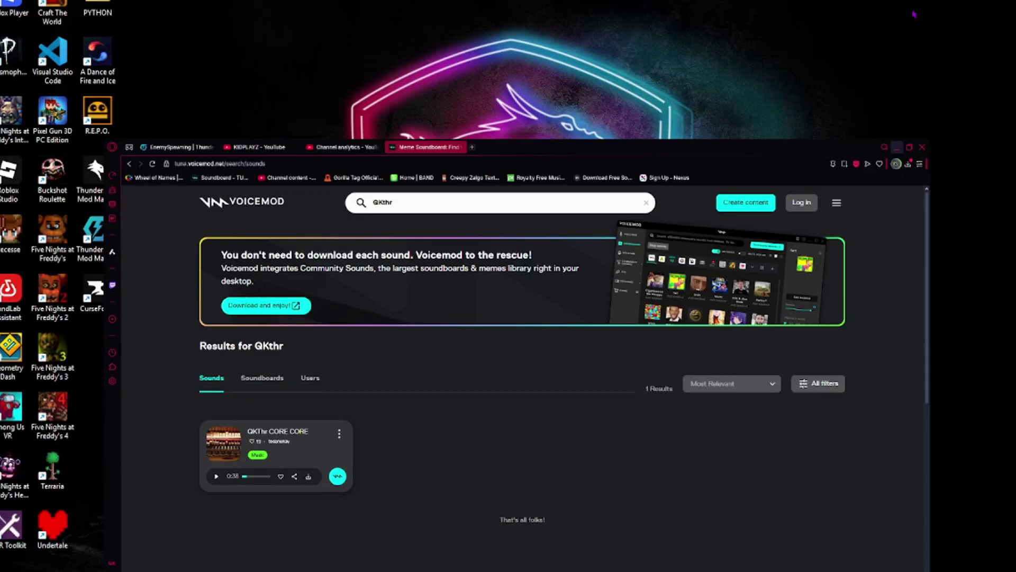
Start Thunderstore Mod Manager, dismiss the launch notice, and pick R.E.P.O. by searching 'repo'
double_click(85, 239)
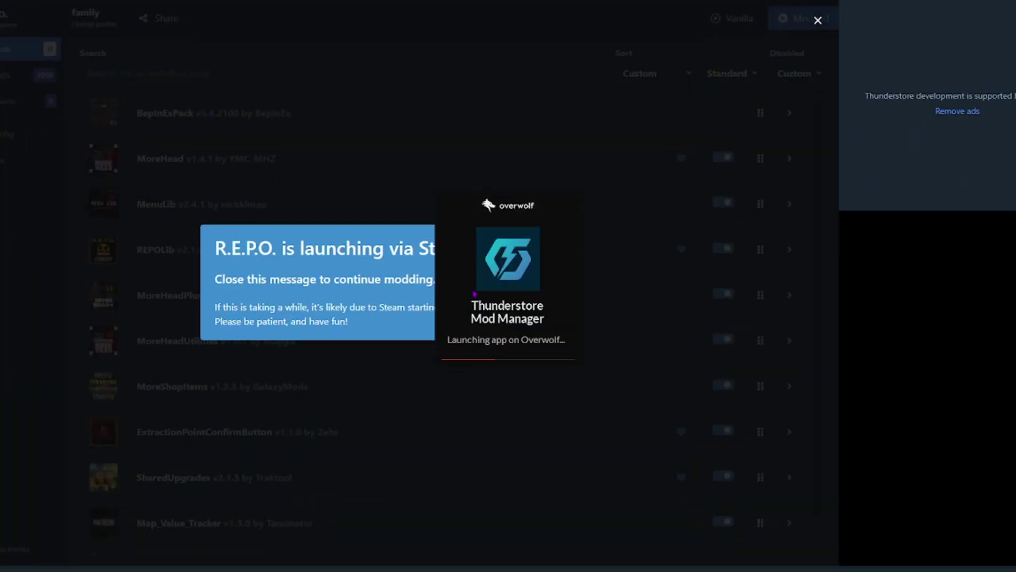
left_click(529, 197)
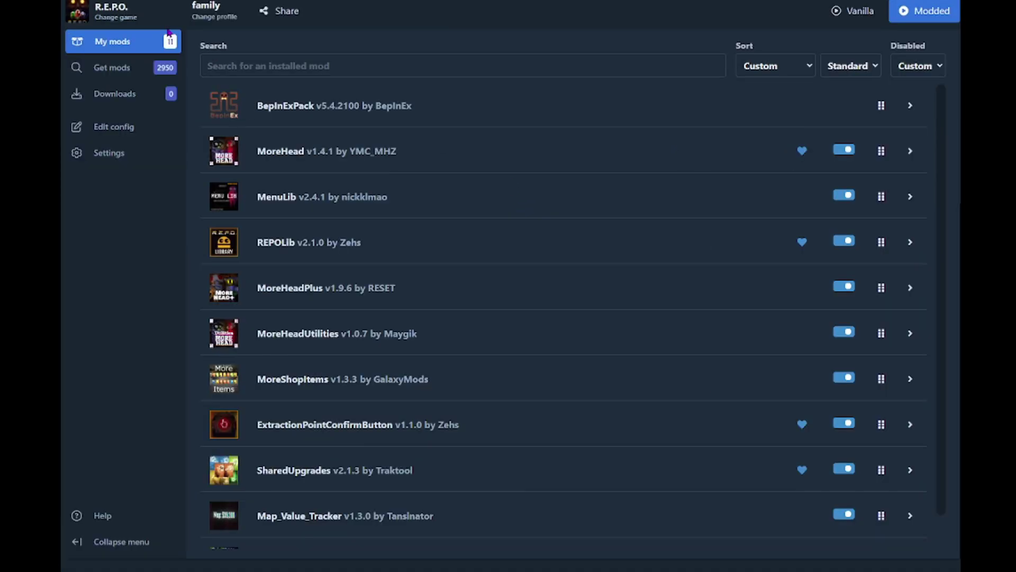
left_click(120, 13)
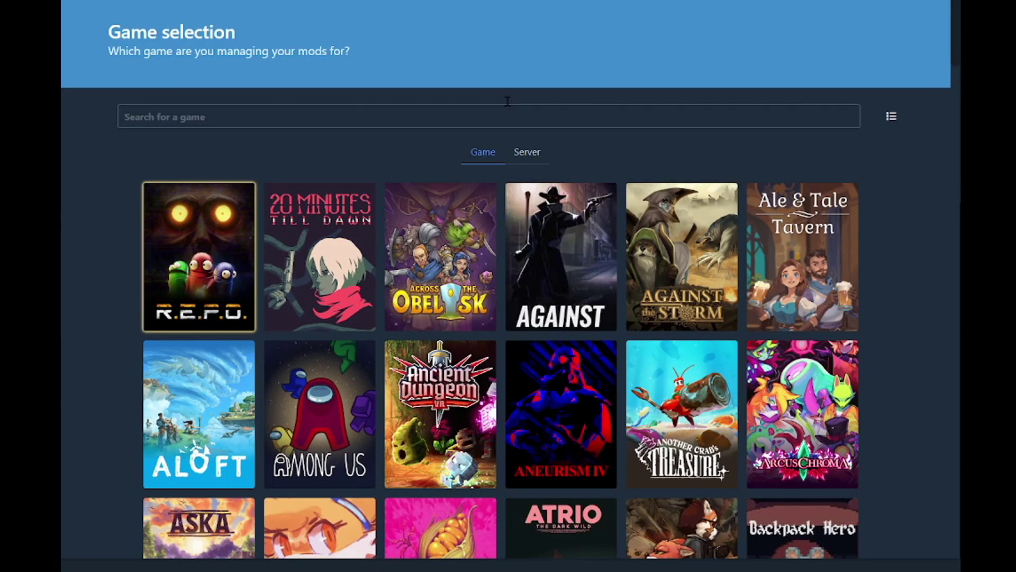
left_click(419, 115)
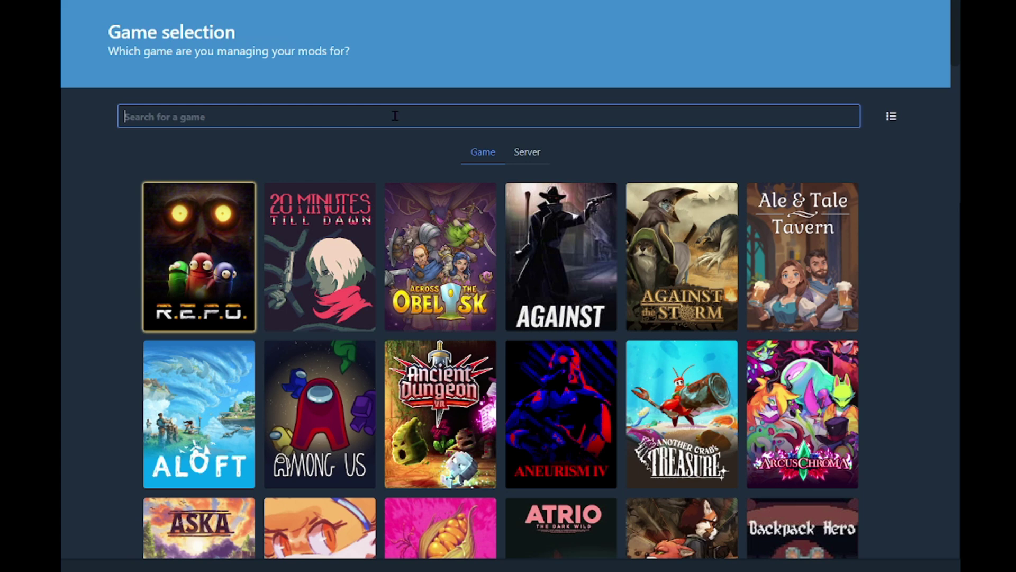
type("repo")
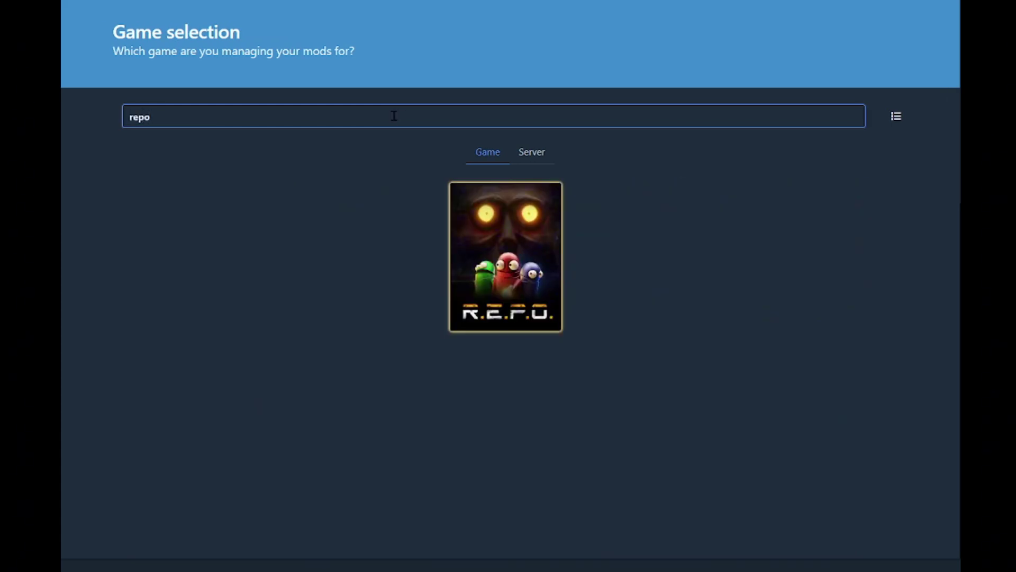
left_click(484, 237)
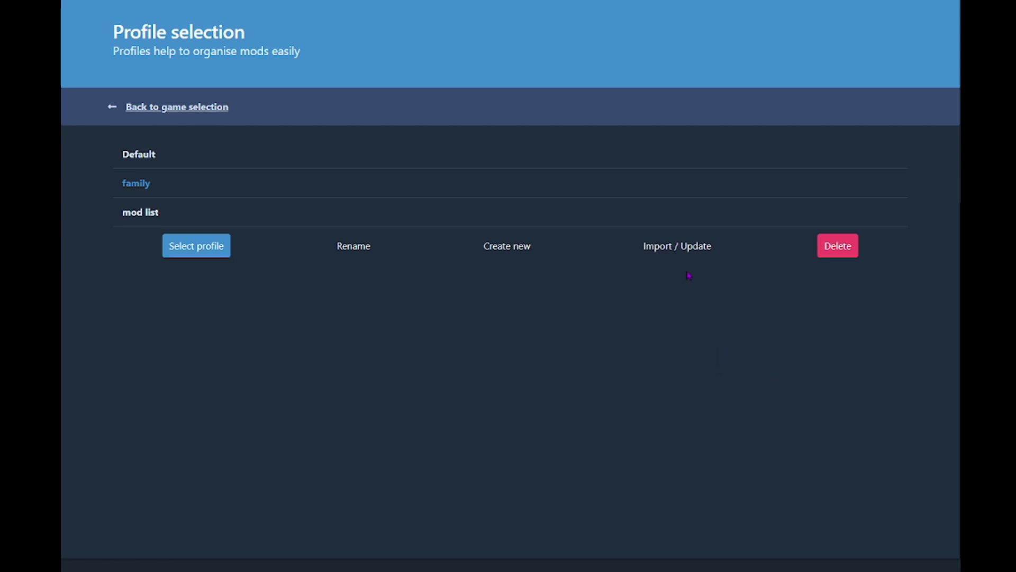
Cancel the import-from-code prompt, then select and load the family profile
left_click(685, 253)
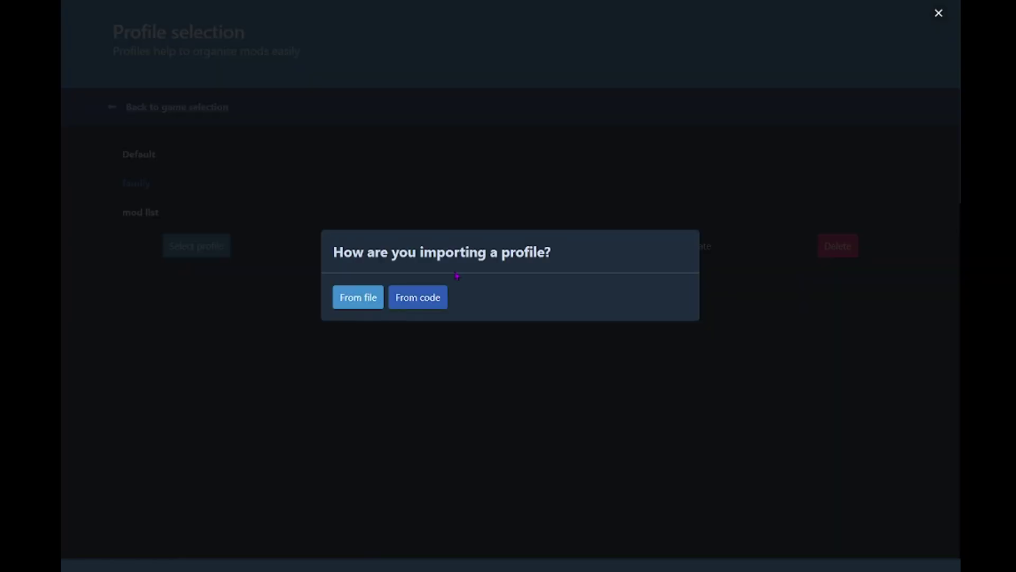
left_click(437, 304)
left_click(433, 272)
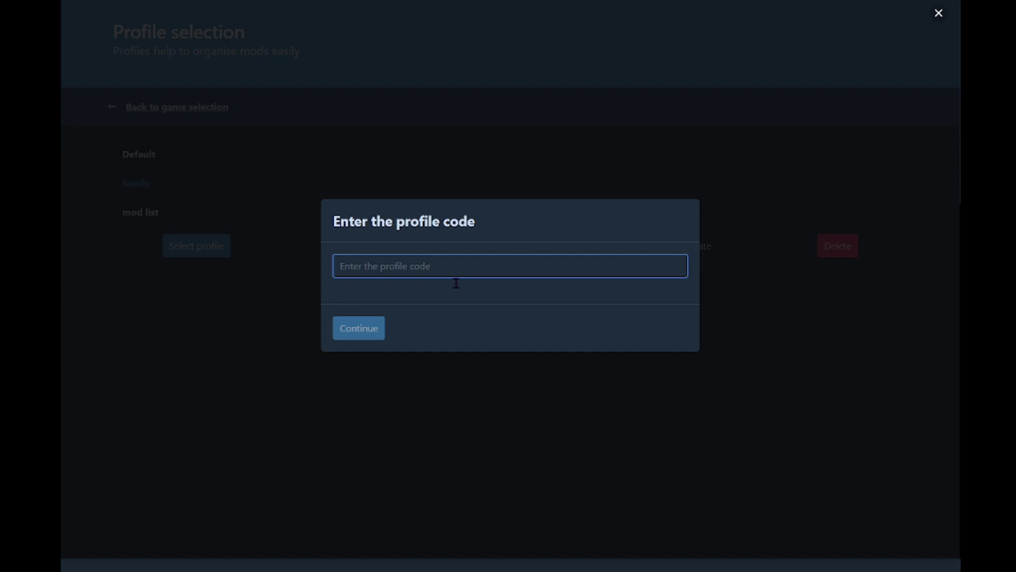
left_click(473, 391)
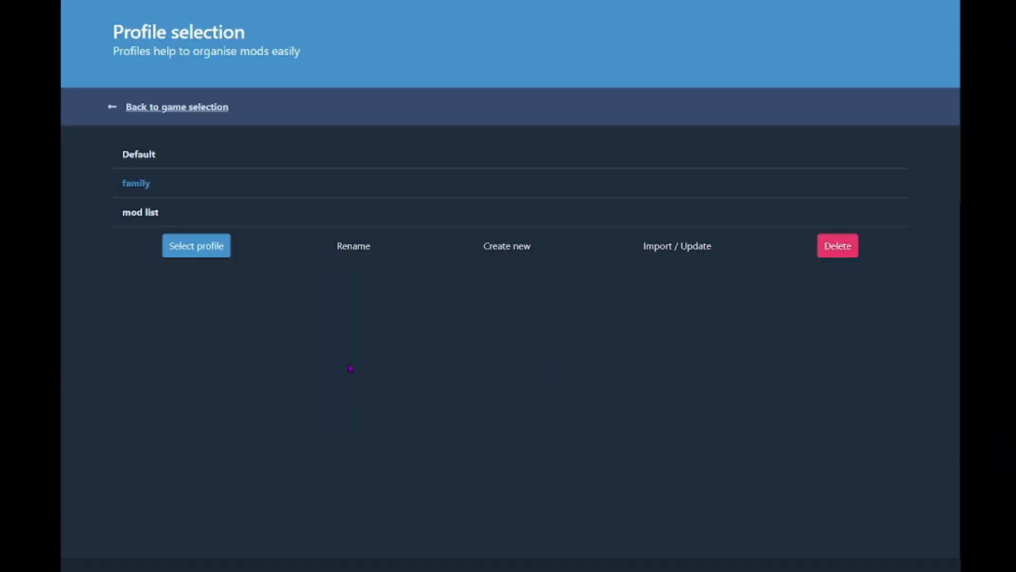
left_click(151, 217)
left_click(150, 194)
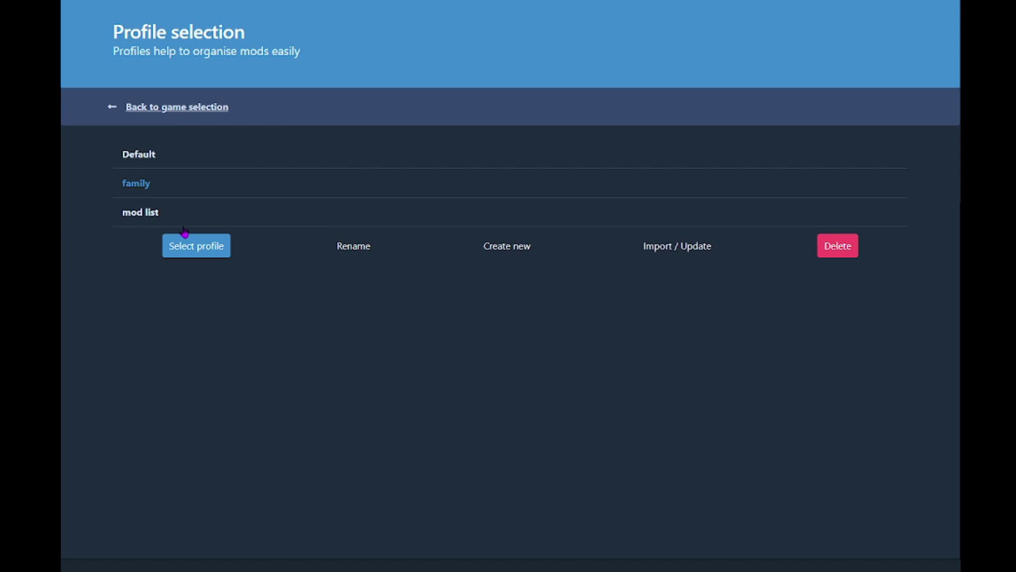
left_click(227, 254)
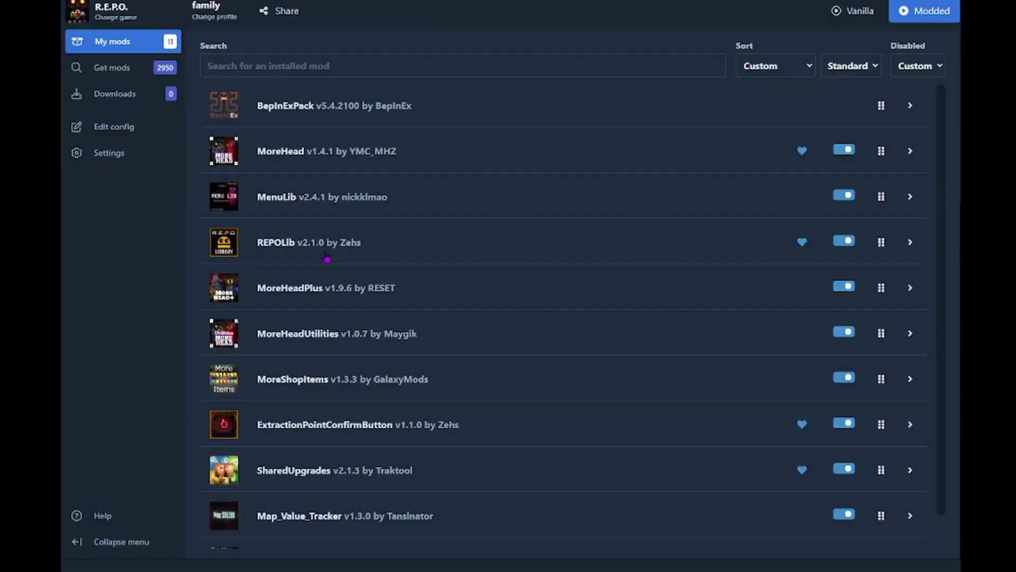
left_click(139, 75)
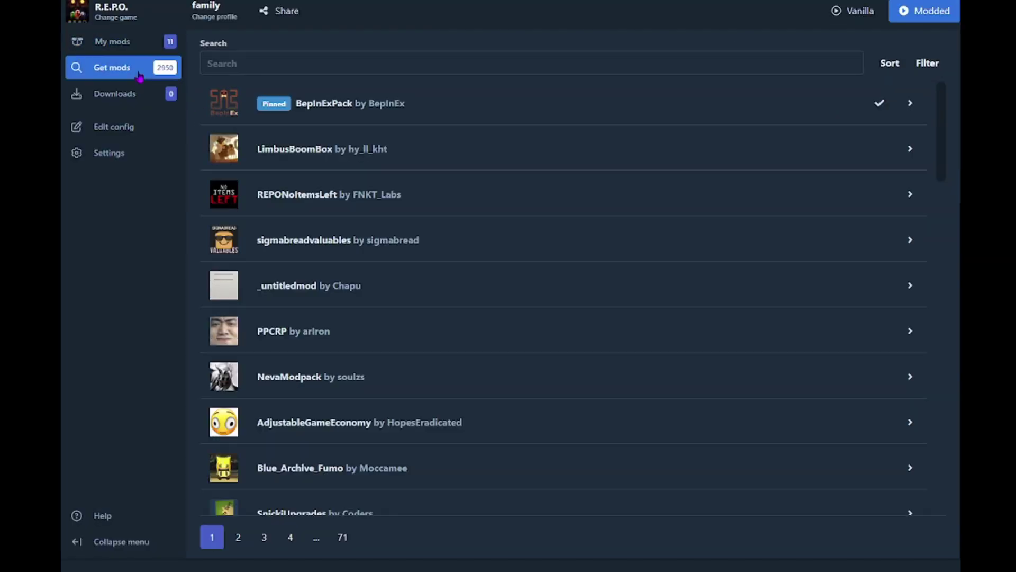
left_click(479, 67)
scroll(767, 281, "down", 20)
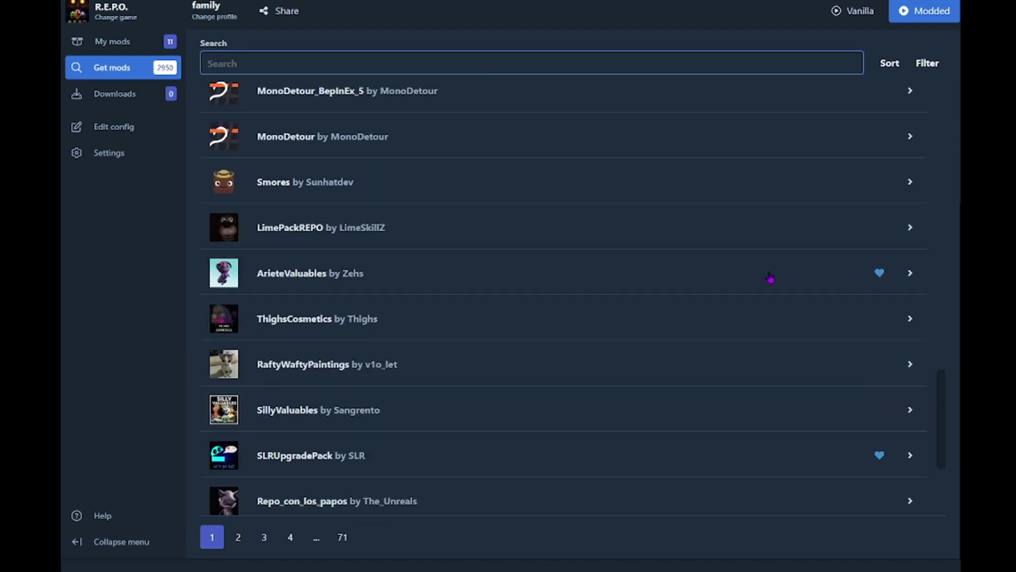
scroll(767, 279, "up", 20)
scroll(485, 339, "down", 20)
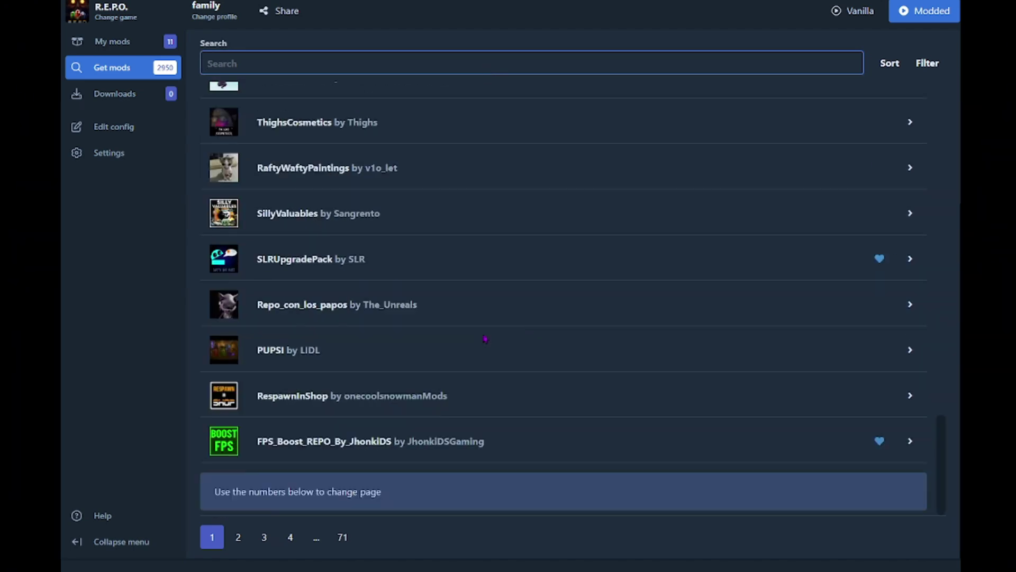
left_click(239, 537)
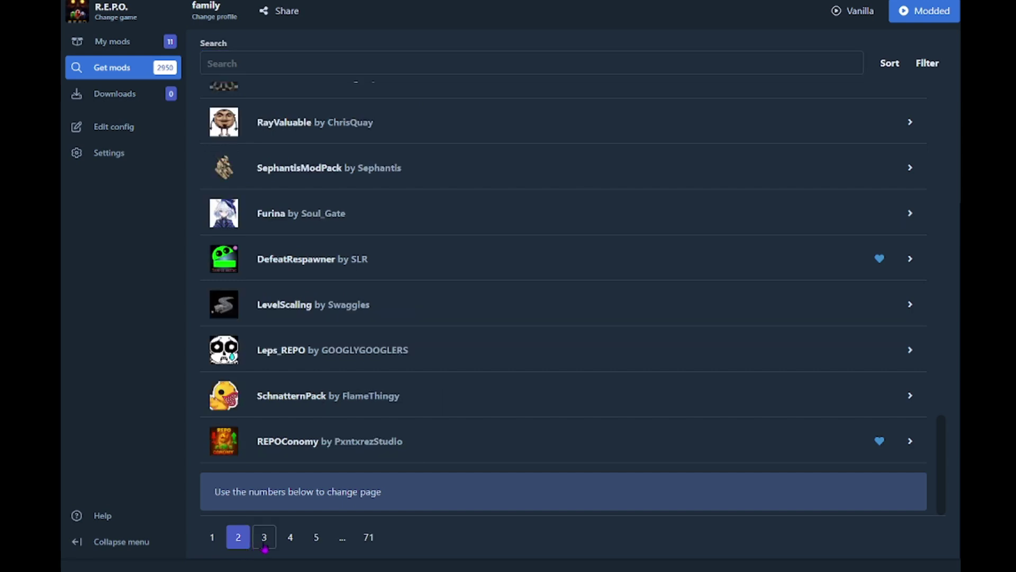
left_click(264, 536)
left_click(290, 537)
left_click(212, 536)
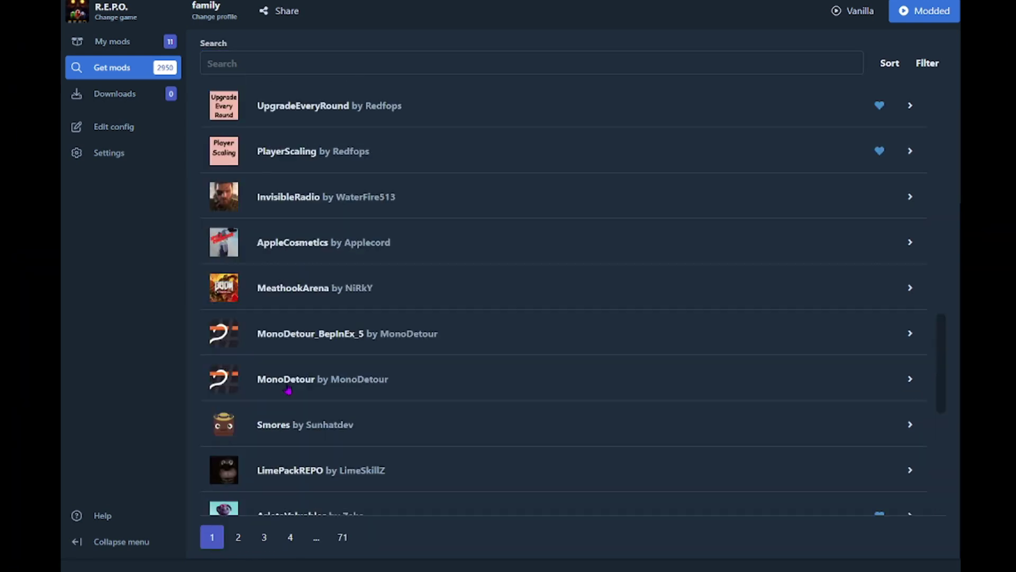
scroll(289, 392, "up", 10)
left_click(366, 108)
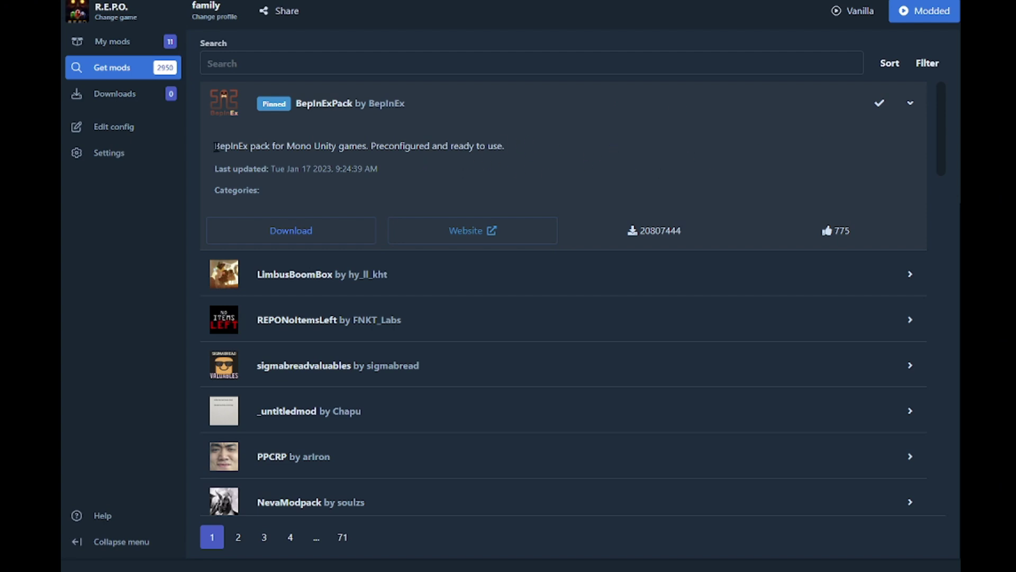
left_click(140, 46)
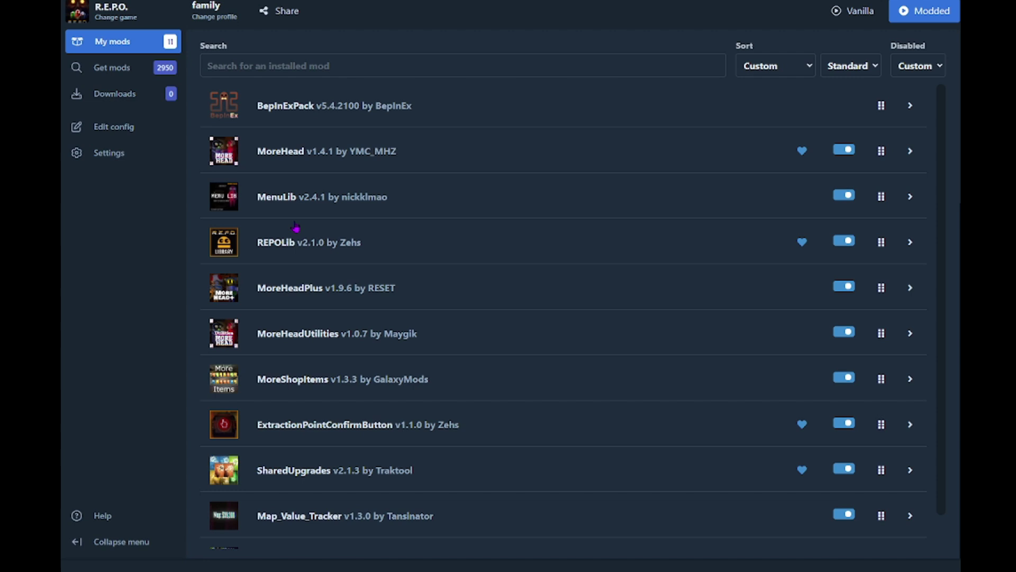
left_click(349, 302)
left_click(352, 291)
scroll(352, 339, "down", 1)
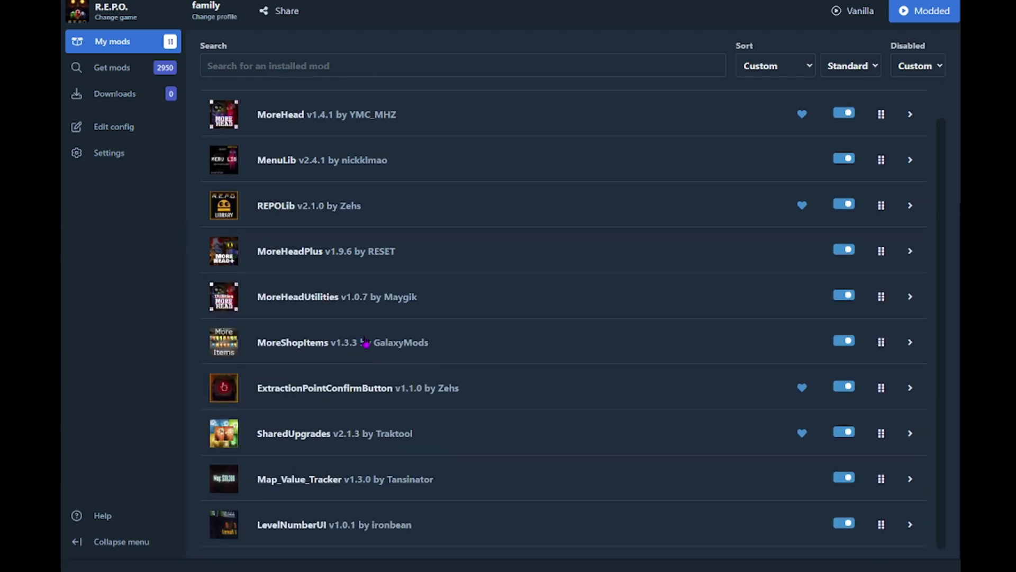
left_click(365, 343)
left_click(364, 341)
left_click(452, 393)
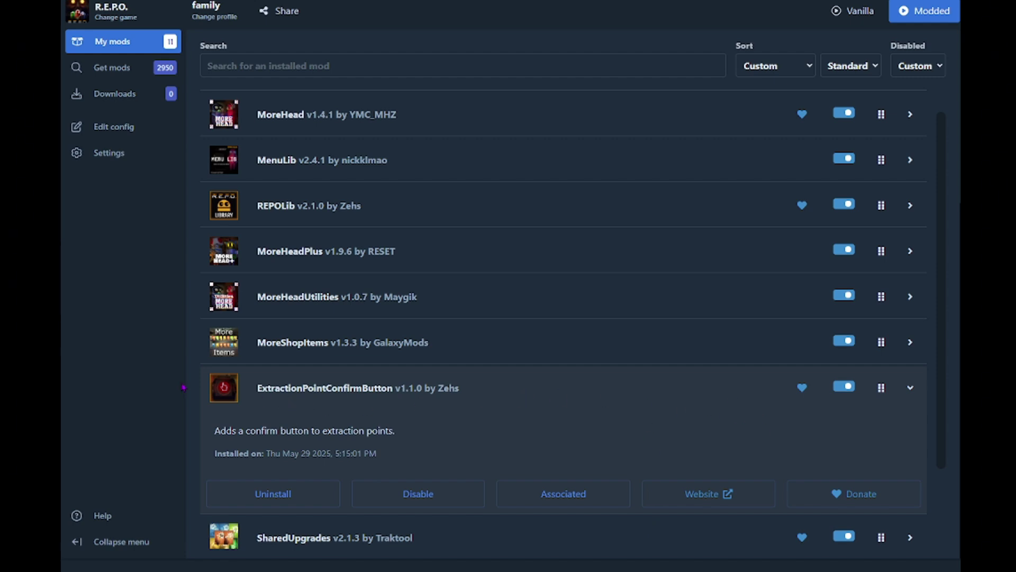
left_click(228, 392)
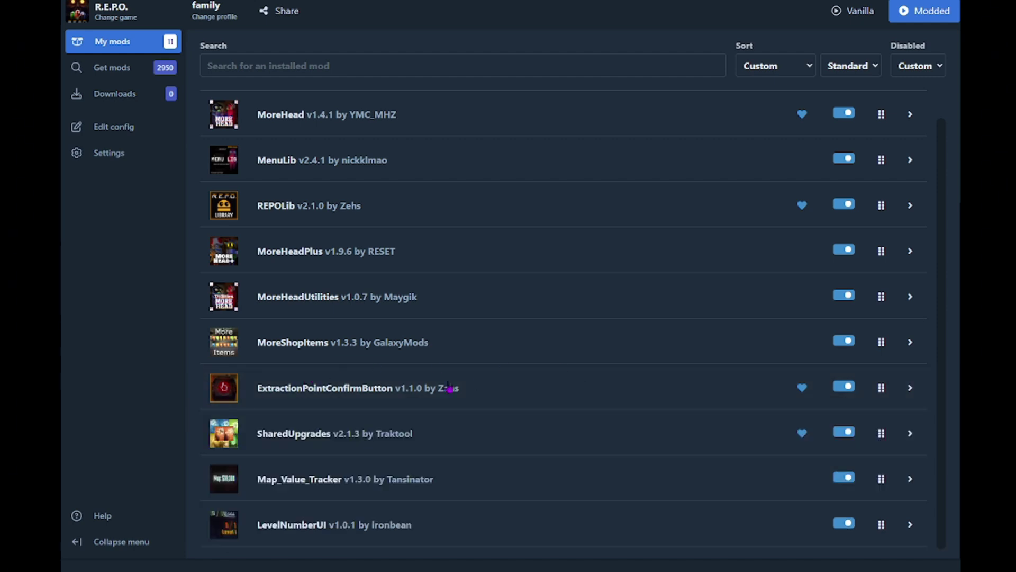
left_click(363, 435)
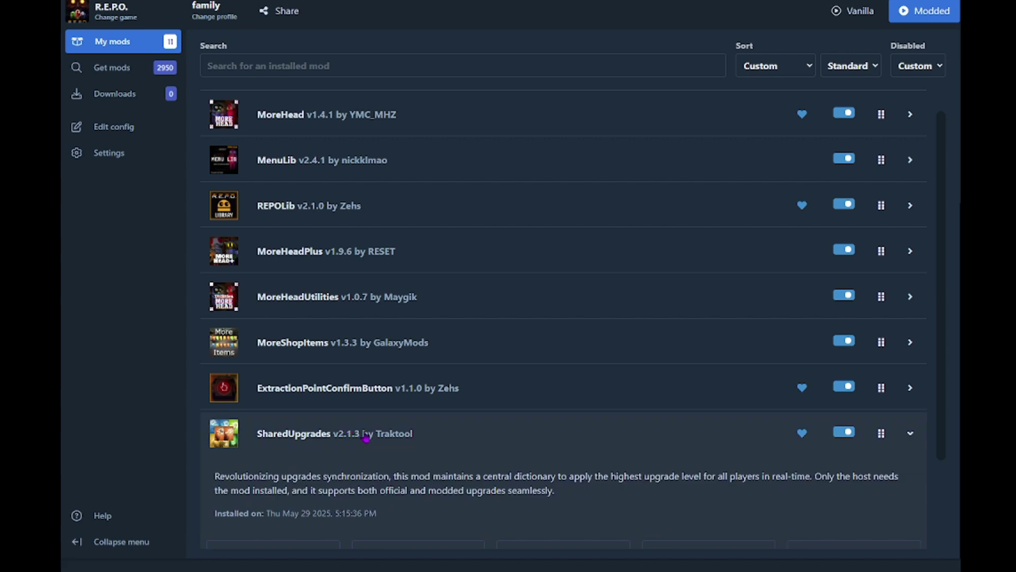
left_click(366, 437)
left_click(366, 430)
left_click(433, 439)
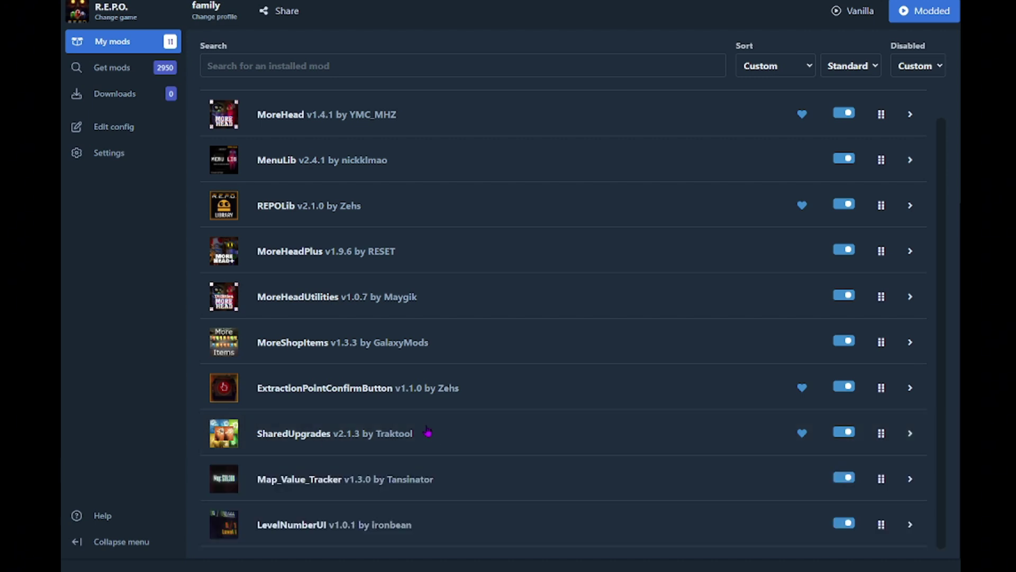
left_click(362, 486)
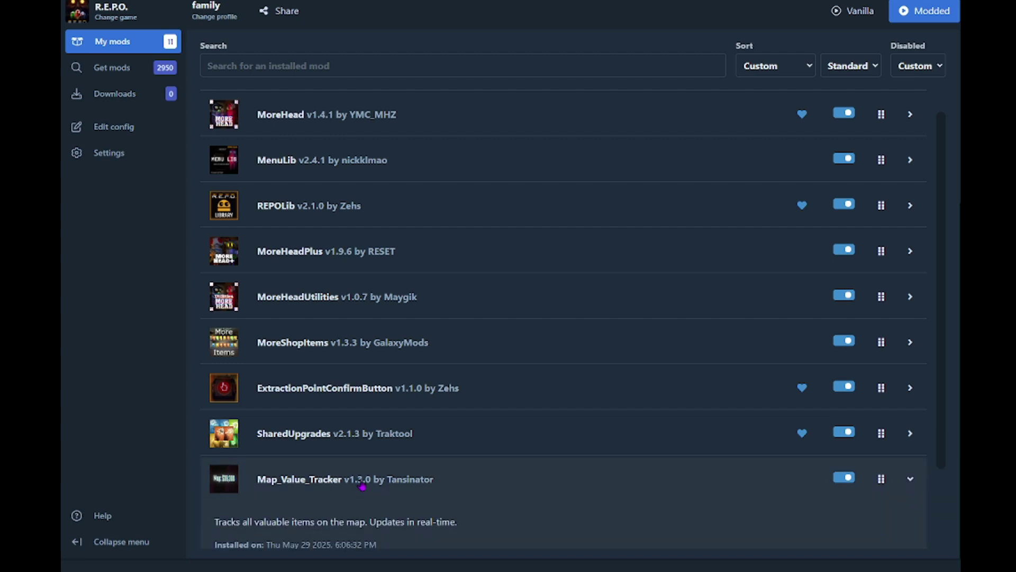
left_click(363, 486)
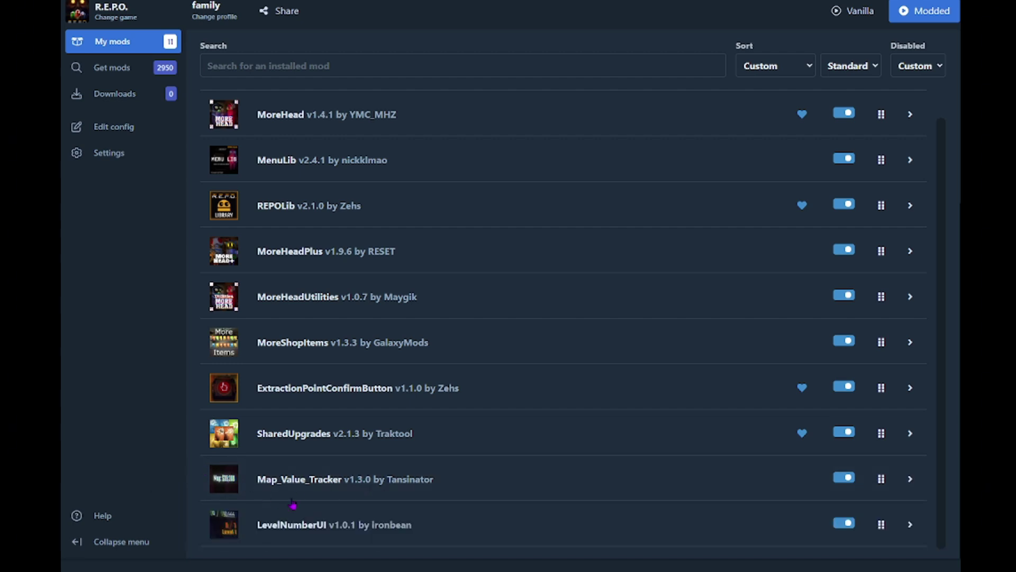
left_click(351, 542)
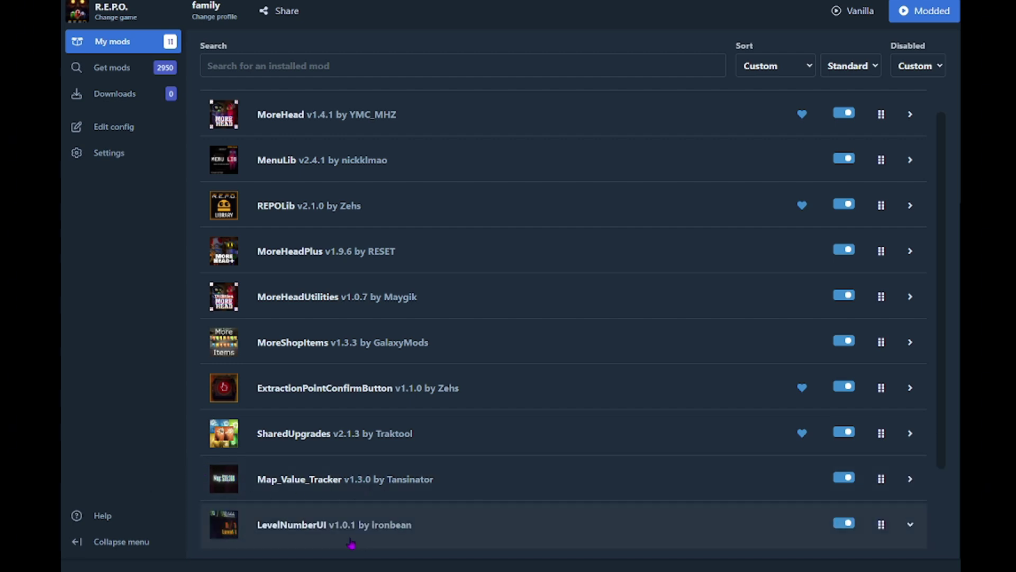
left_click(323, 532)
scroll(510, 397, "up", 1)
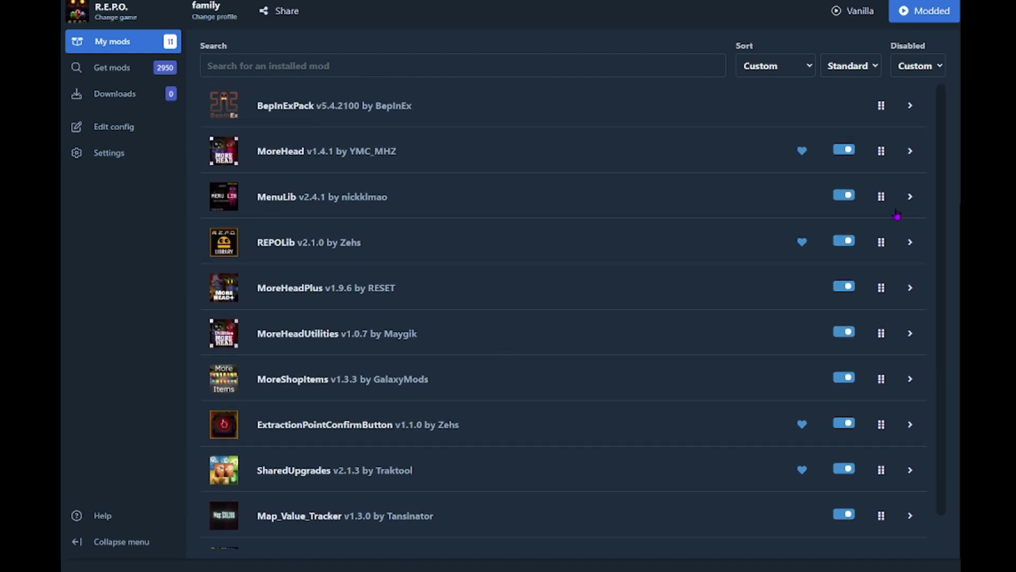
left_click(923, 16)
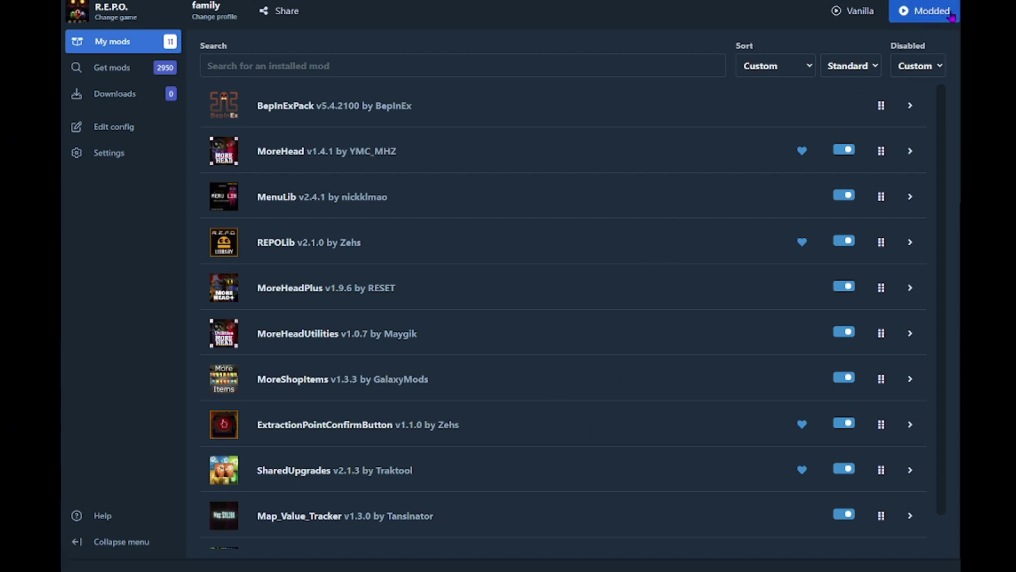
left_click(132, 126)
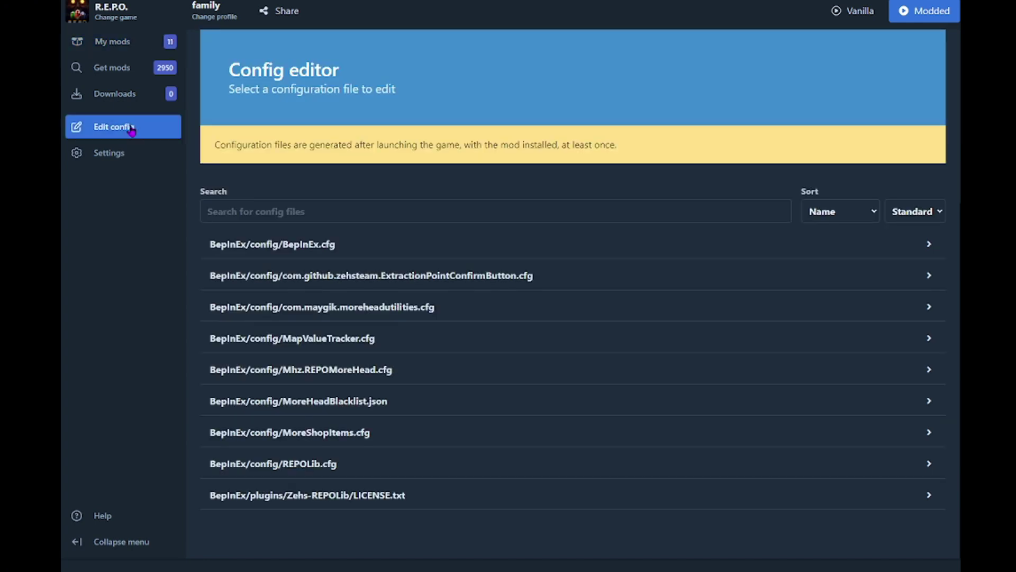
left_click(133, 42)
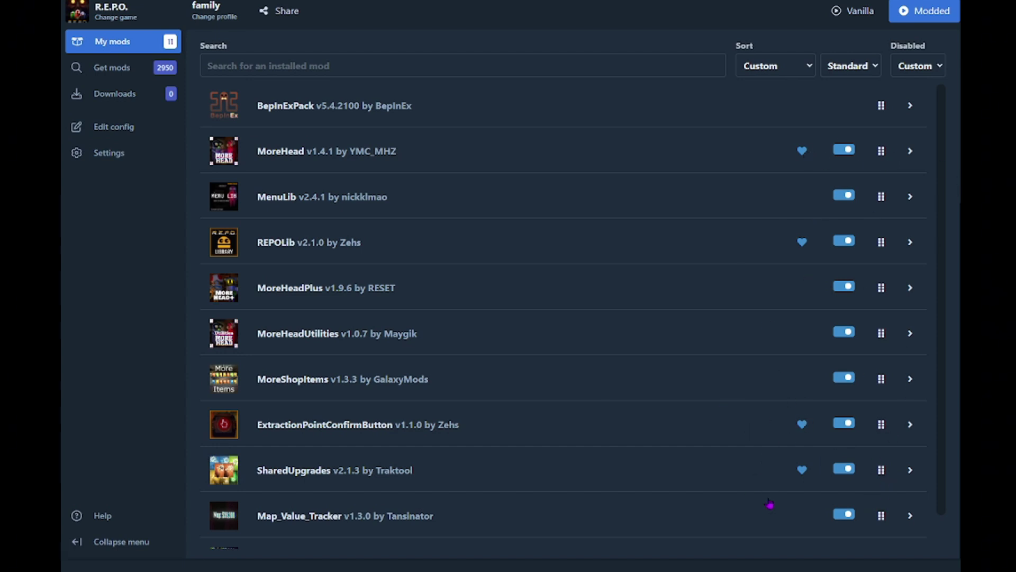
mouse_move(678, 535)
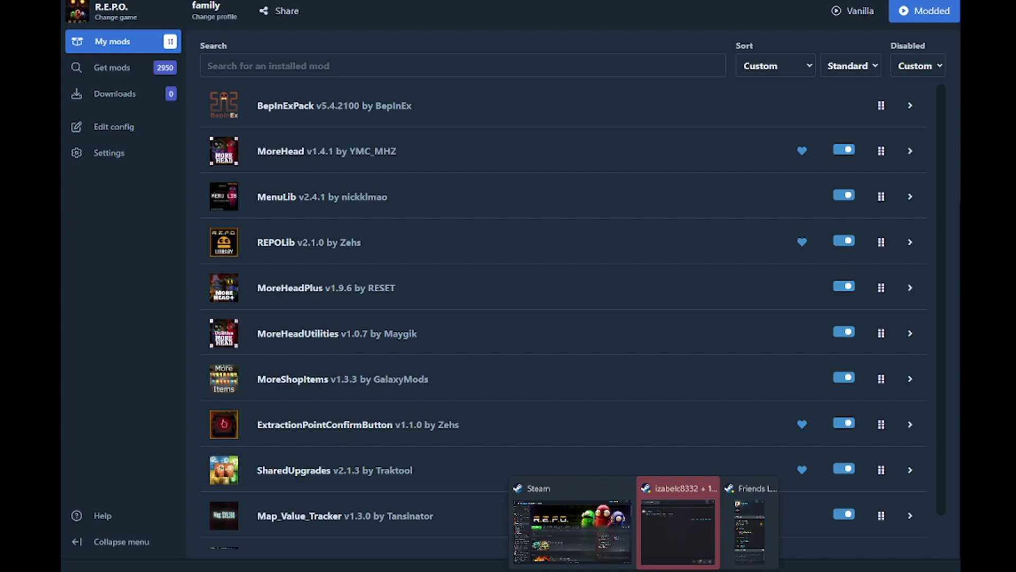
Browse R.E.P.O.'s local files from Steam's Manage menu and select the REPO application
left_click(603, 546)
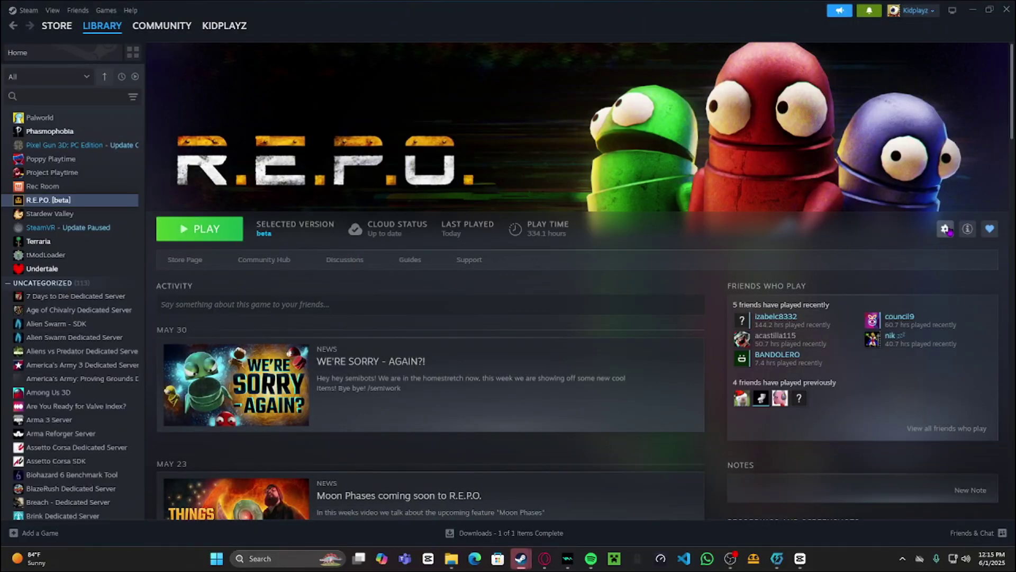
left_click(945, 229)
mouse_move(883, 284)
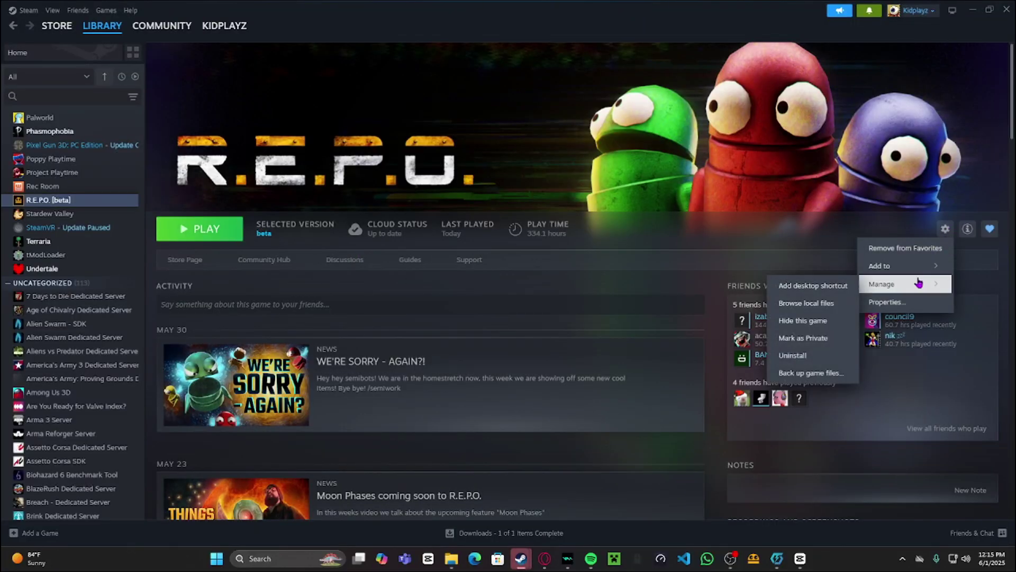
left_click(838, 303)
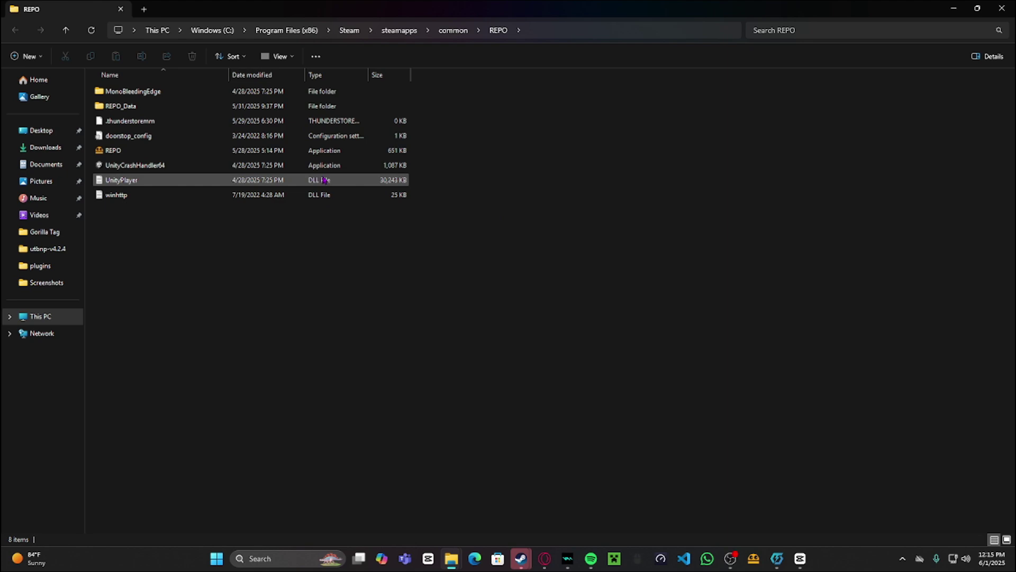
left_click(296, 150)
Close the install folder, launch R.E.P.O. Modded from the family profile, and bring up the BepInEx console
left_click(1003, 9)
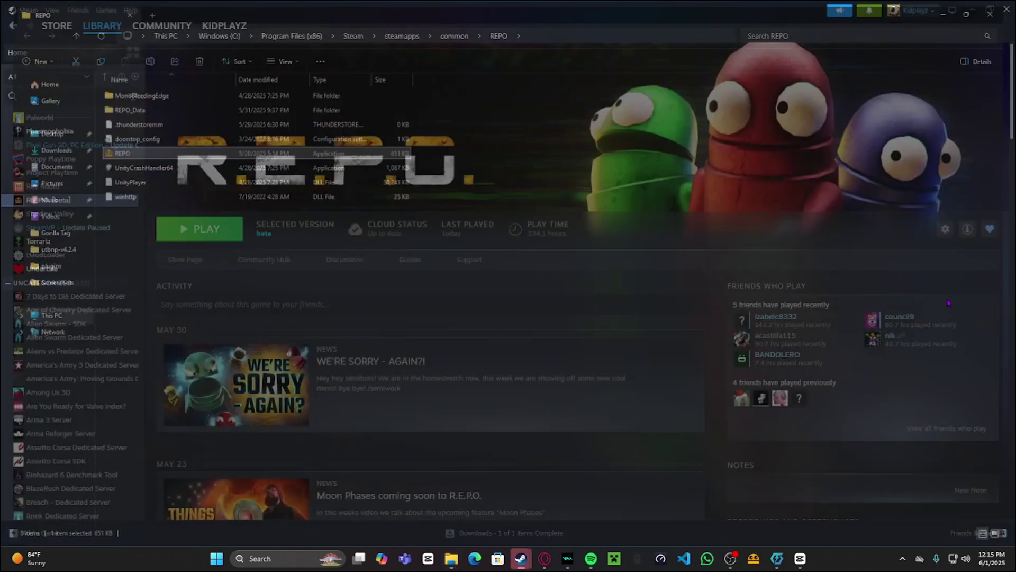
left_click(777, 558)
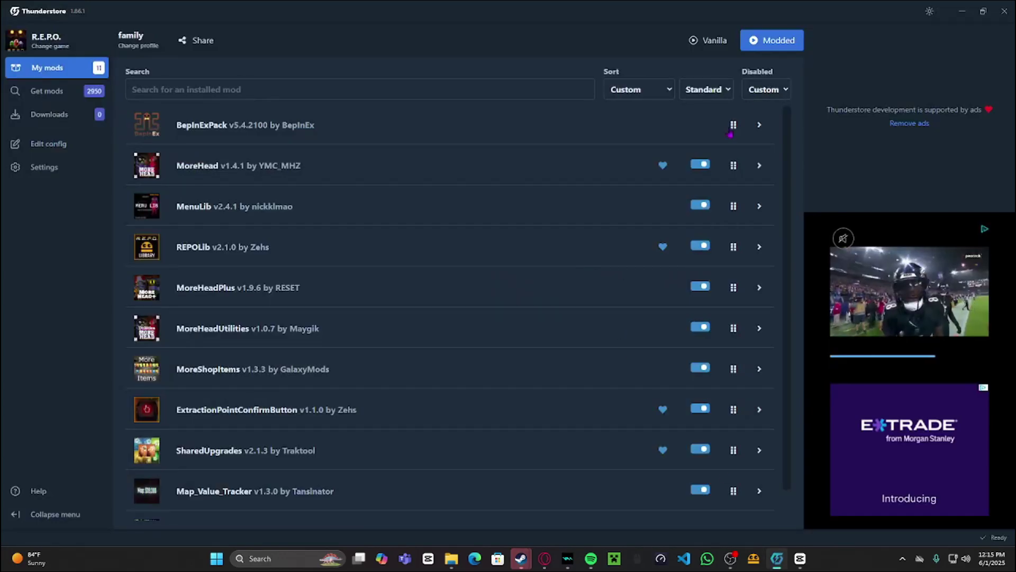
left_click(778, 49)
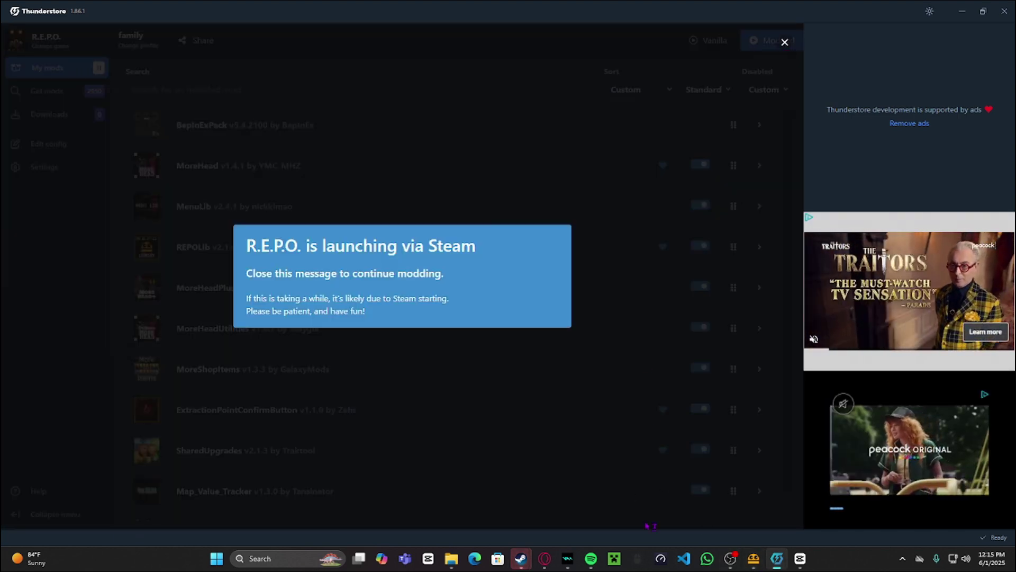
mouse_move(753, 559)
left_click(760, 492)
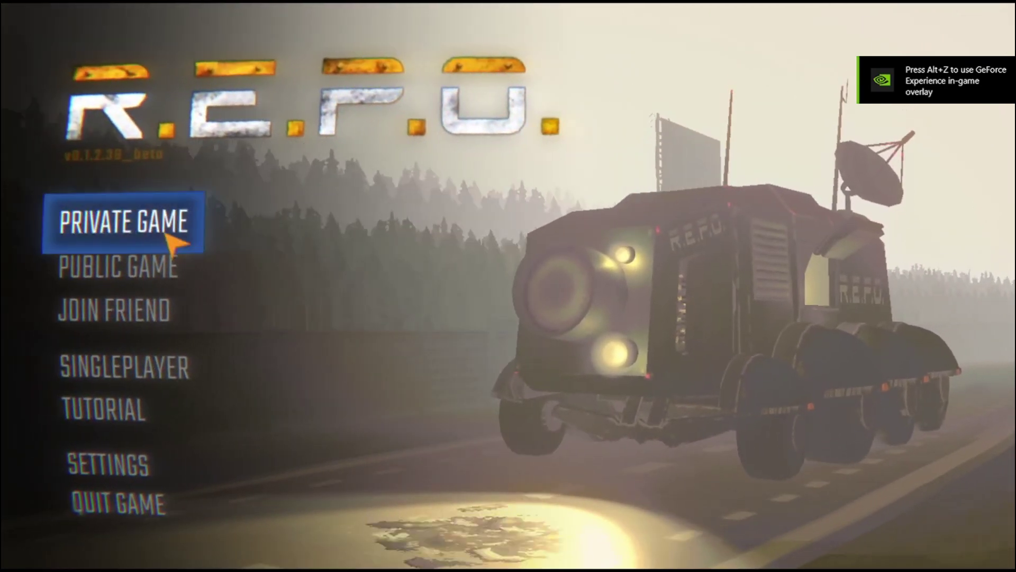
Host a private game, pick a server region, and start a new save to reach the lobby
left_click(167, 229)
left_click(472, 402)
left_click(481, 407)
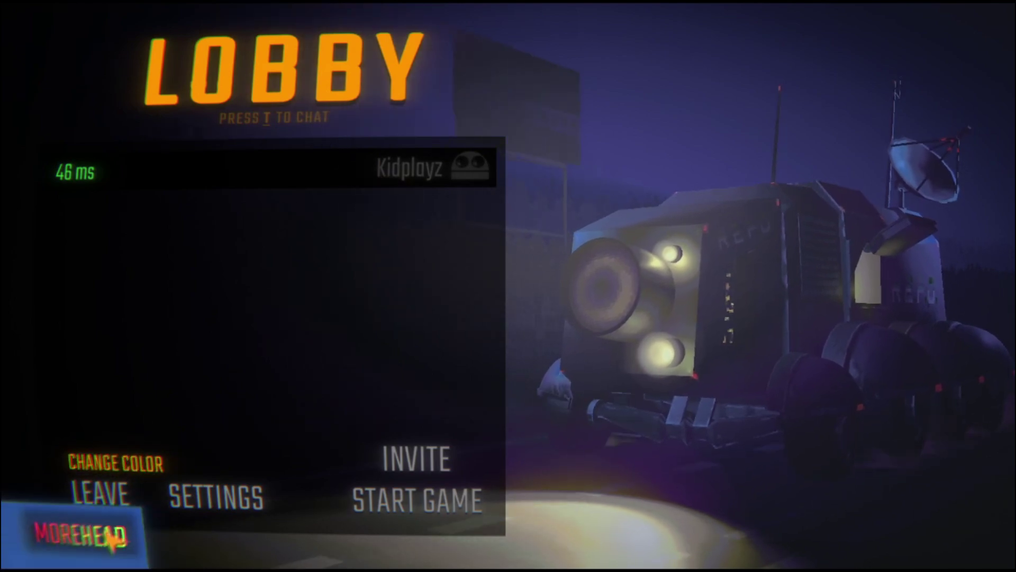
Open MoreHead, load preset 2, and equip BAMBOOCOPTER, BLINDEYE, BROWSAD, CIGAR, CLOWNNOSE and FOXMASK
left_click(112, 539)
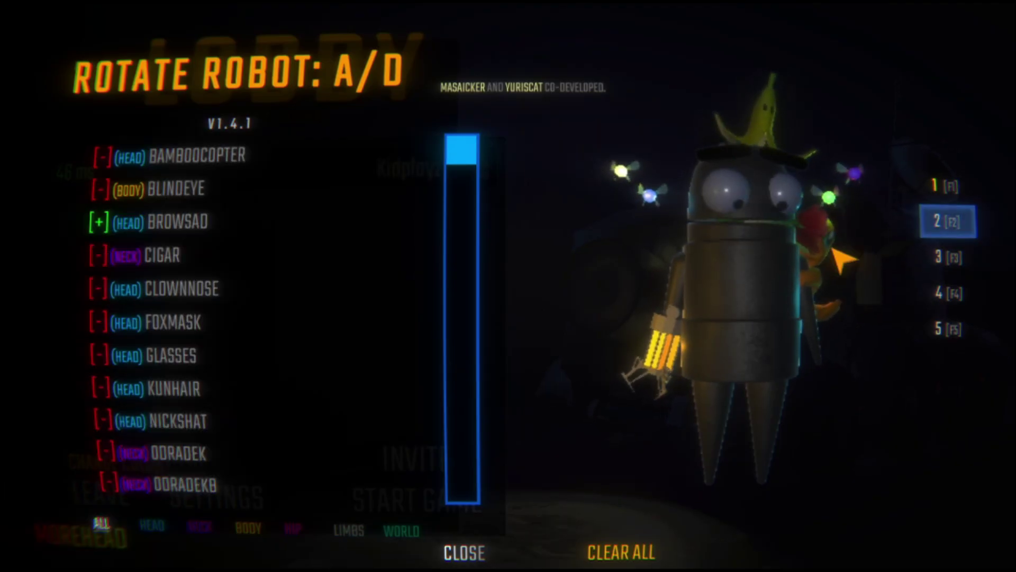
left_click(934, 221)
left_click(164, 157)
left_click(175, 190)
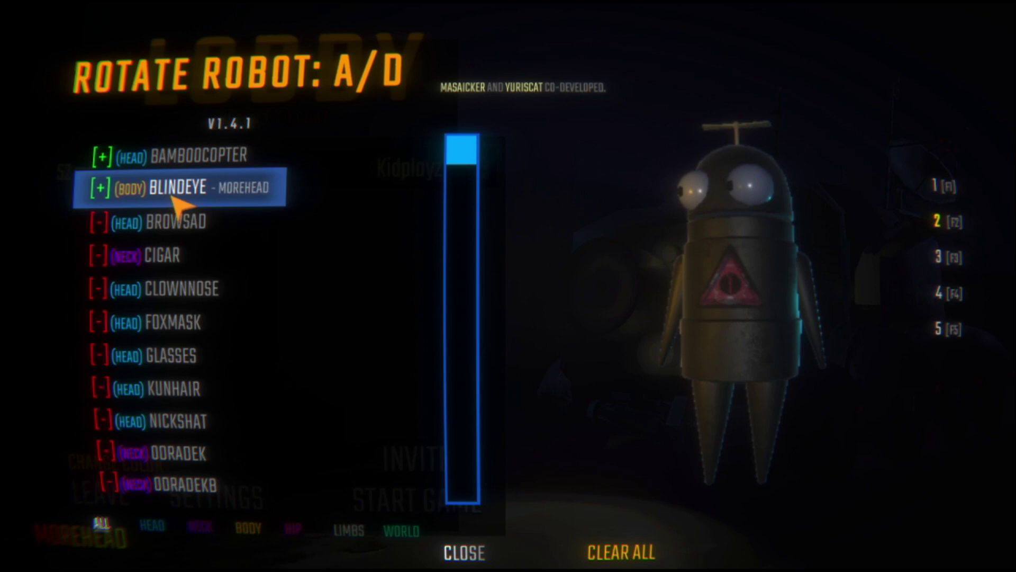
left_click(175, 221)
left_click(159, 256)
left_click(169, 289)
left_click(170, 322)
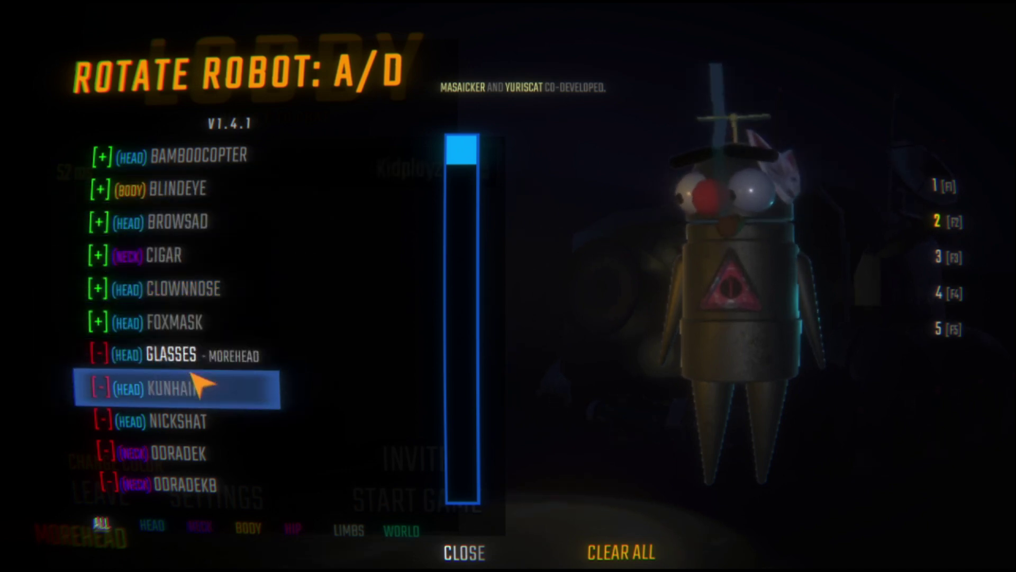
Remove those six cosmetics, load preset 1 onto the robot, and close the cosmetics menu
left_click(201, 321)
left_click(201, 289)
left_click(202, 255)
left_click(204, 222)
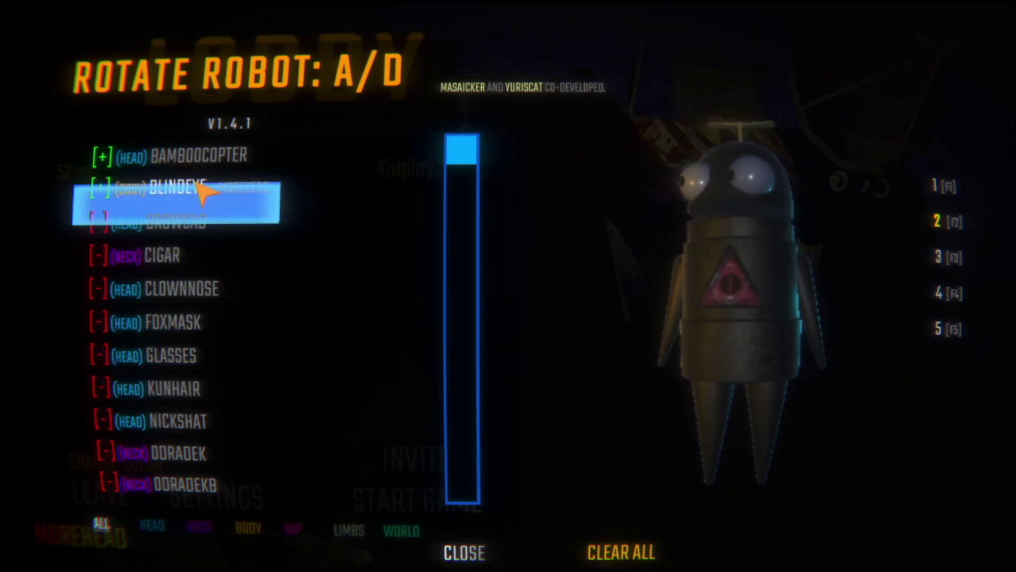
left_click(204, 190)
left_click(214, 158)
left_click(927, 188)
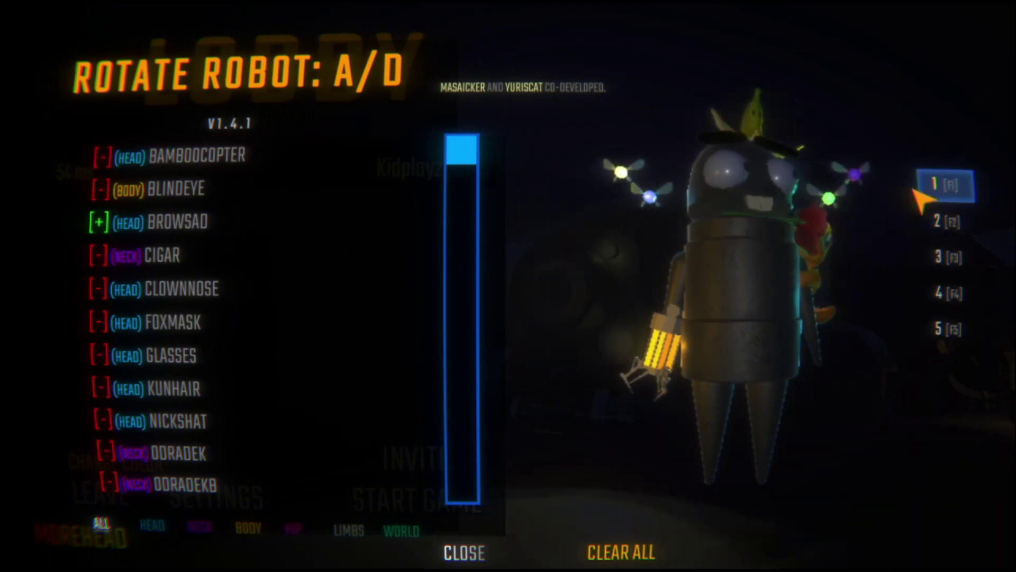
left_click(484, 552)
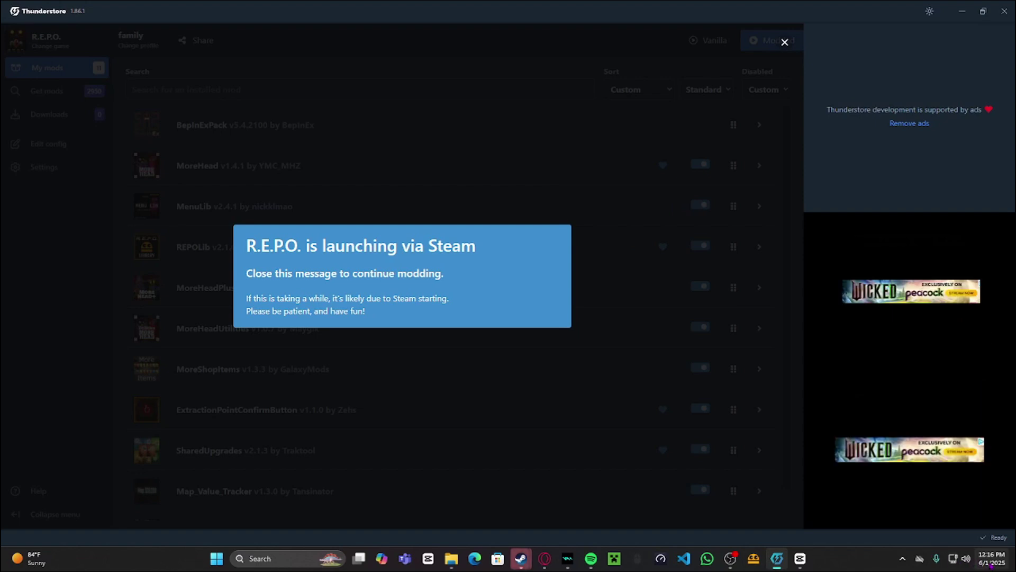
Open and close the notifications panel, dismiss the launching notice, and scroll the family profile's mods
left_click(991, 563)
left_click(871, 539)
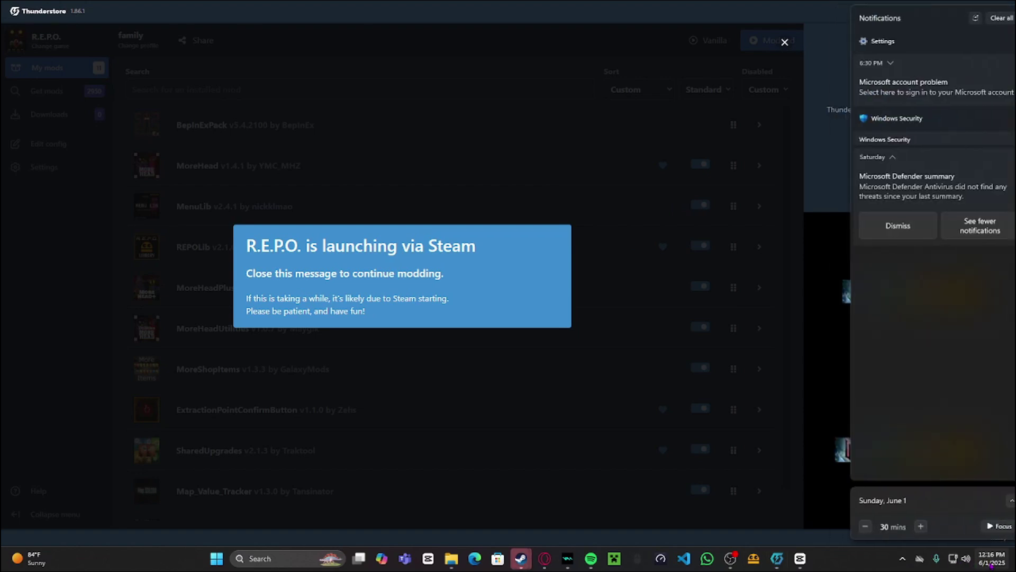
left_click(491, 355)
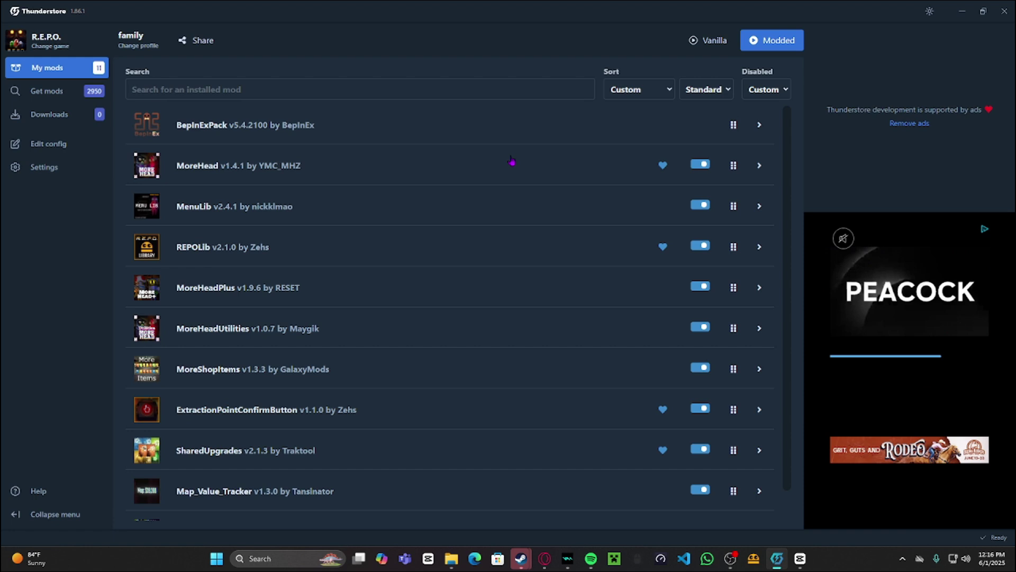
scroll(280, 201, "down", 1)
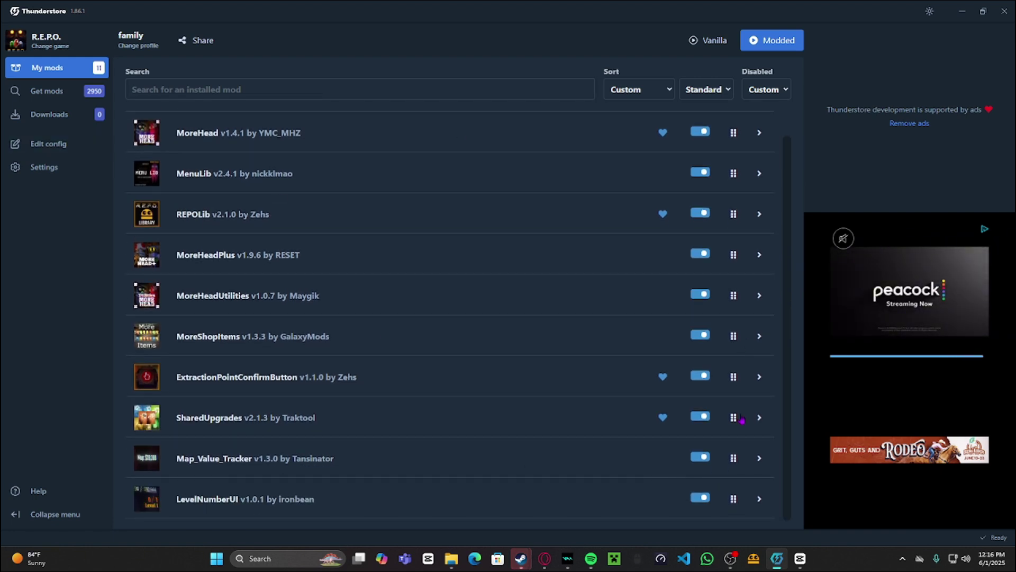
Minimize Thunderstore Mod Manager and Steam so only the Windows desktop shows
left_click(961, 11)
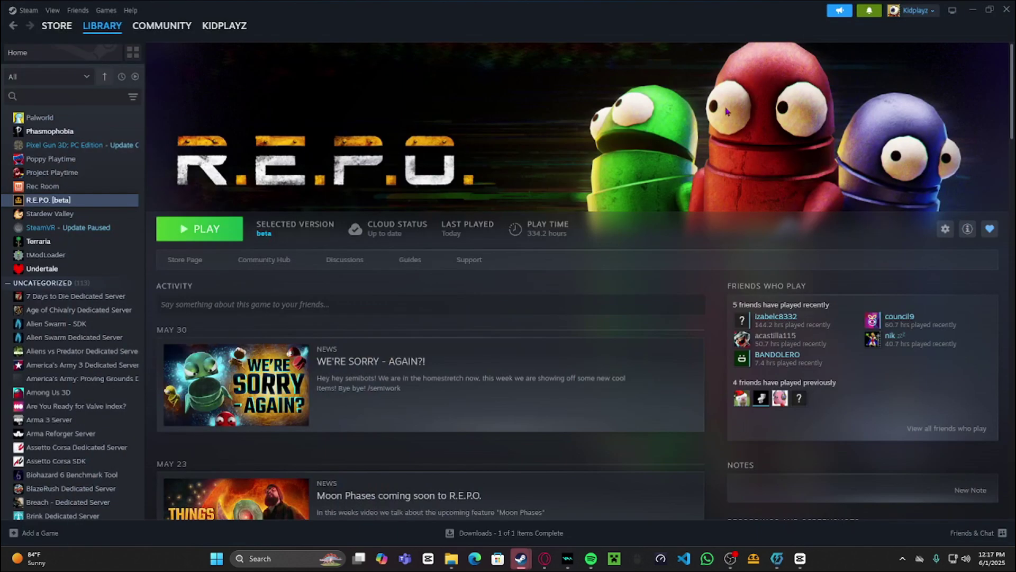
left_click(968, 15)
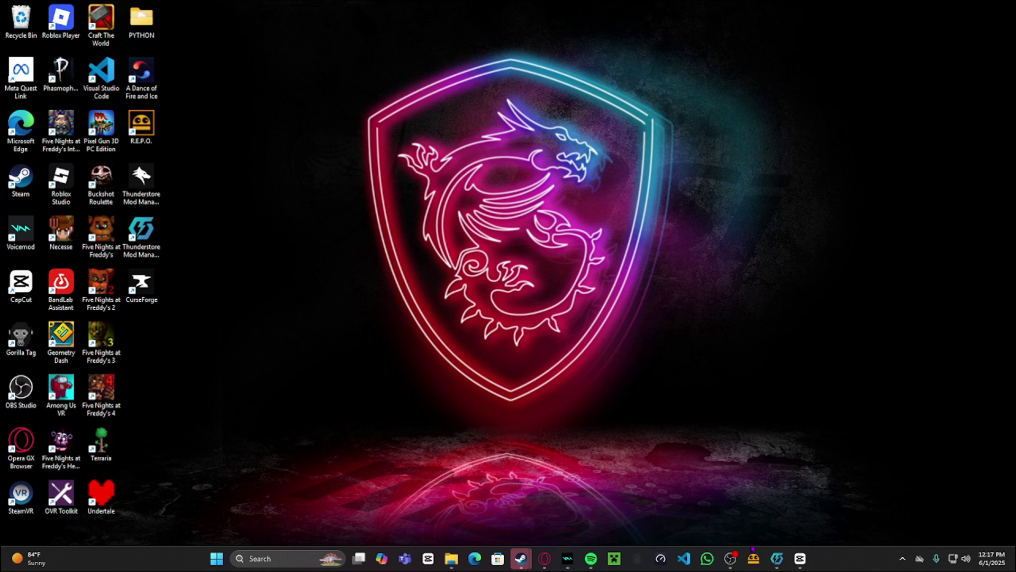
mouse_move(730, 559)
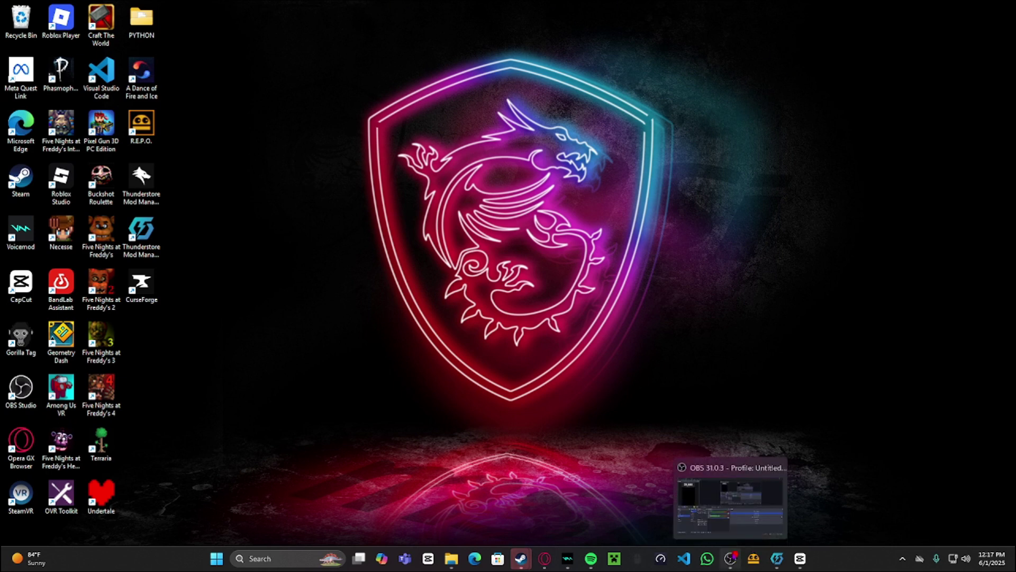